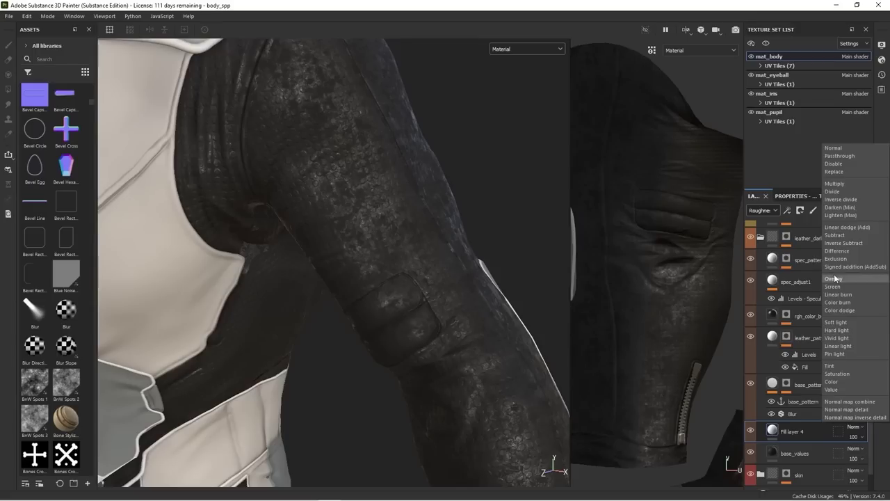
Set the roughness blending mode of Fill layer 4 to Overlay and lower its opacity
left_click(835, 278)
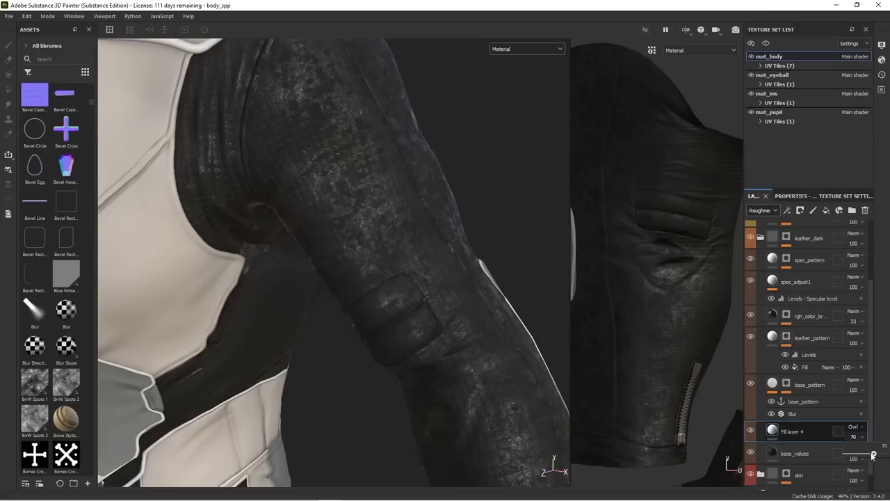
left_click_drag(871, 455, 848, 453)
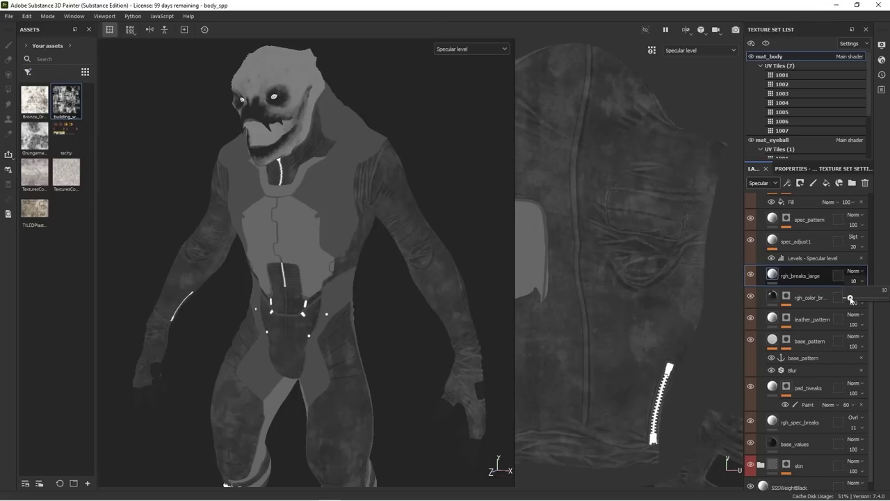
Show the full material and examine the model from the front, side and above under rotated environment lighting
key("m")
left_click_drag(434, 139, 384, 197, "alt")
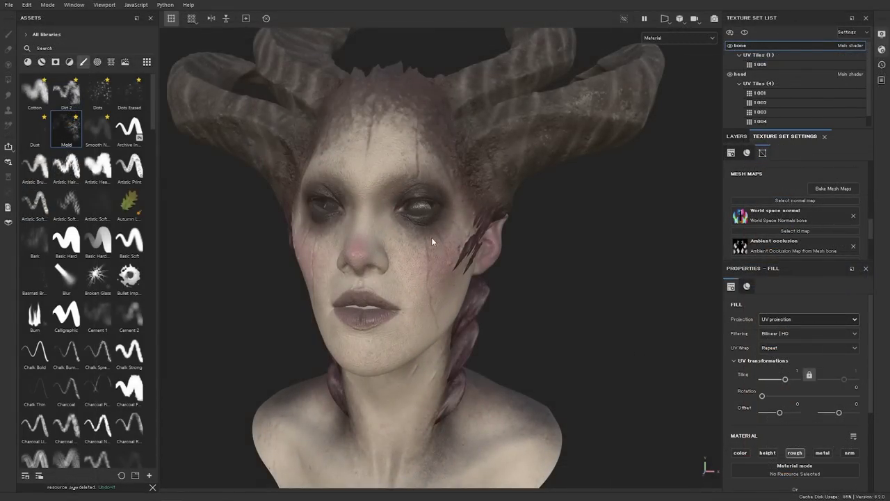
left_click_drag(469, 236, 446, 230, "alt")
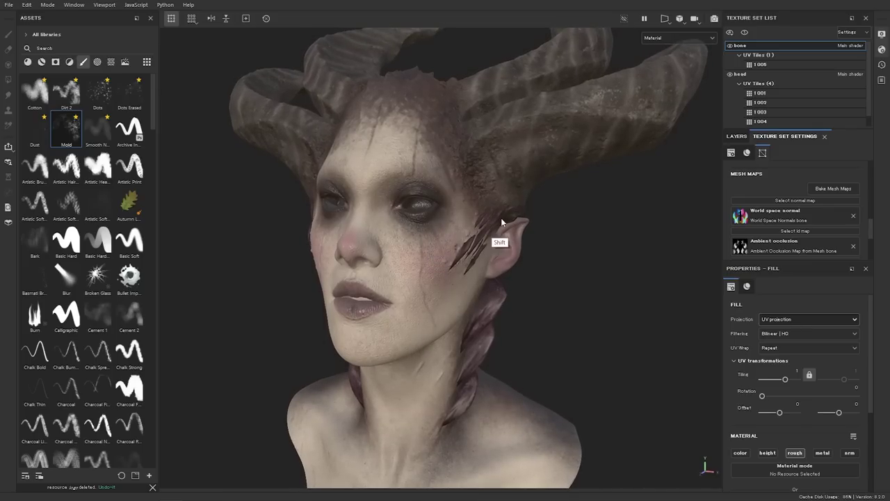
mouse_move(503, 218)
right_mouse_down("shift")
mouse_move(419, 213)
mouse_move(491, 224)
right_mouse_up("shift")
left_click_drag(479, 256, 477, 238, "alt")
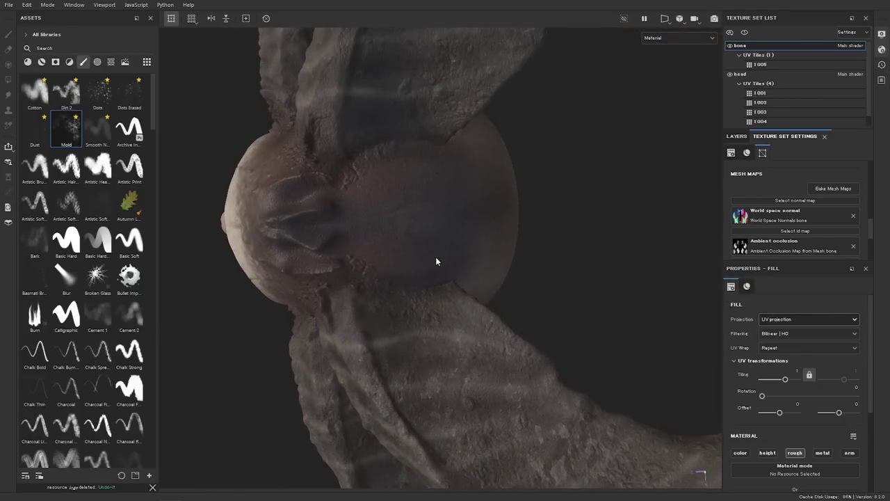
right_click_drag(439, 256, 284, 238, "shift")
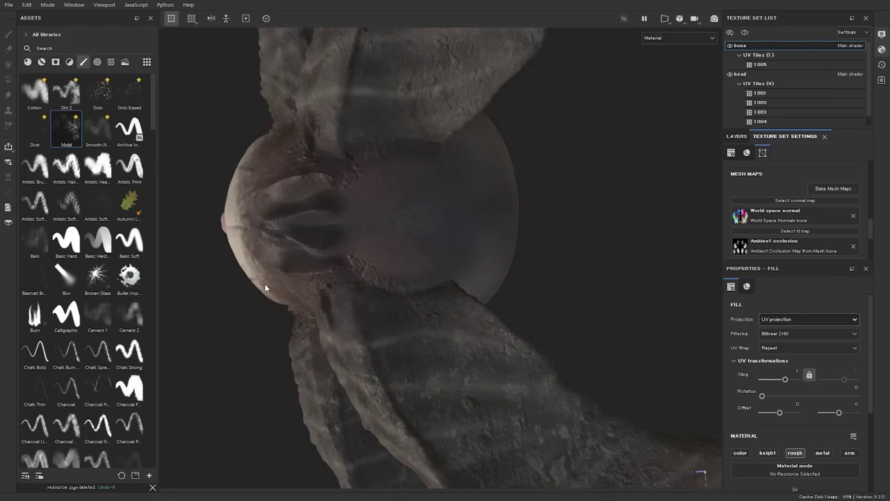
left_click_drag(244, 325, 488, 165, "alt")
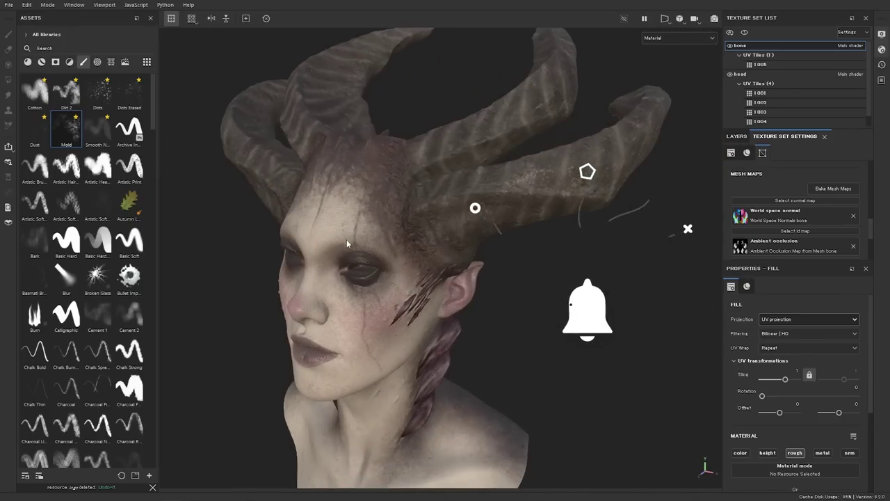
Set the environment alignment to Camera in the display settings and adjust the environment rotation
left_click(882, 35)
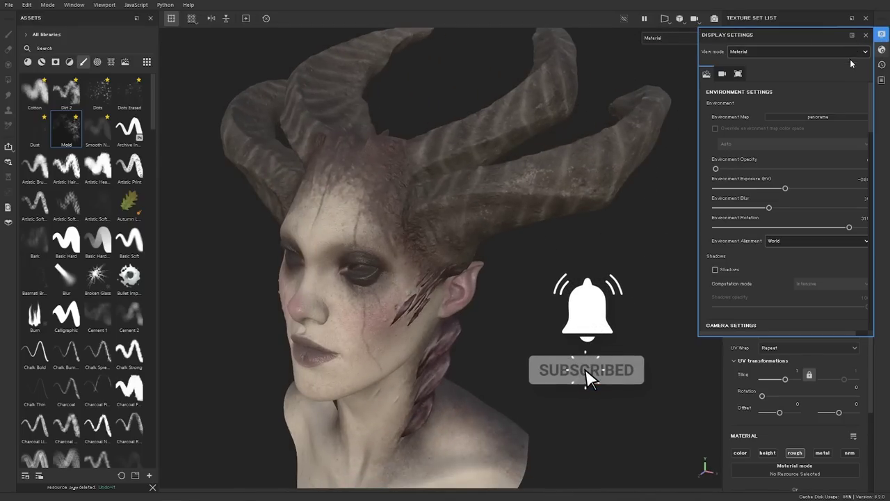
left_click(778, 241)
left_click(778, 263)
left_click_drag(502, 259, 384, 198, "alt")
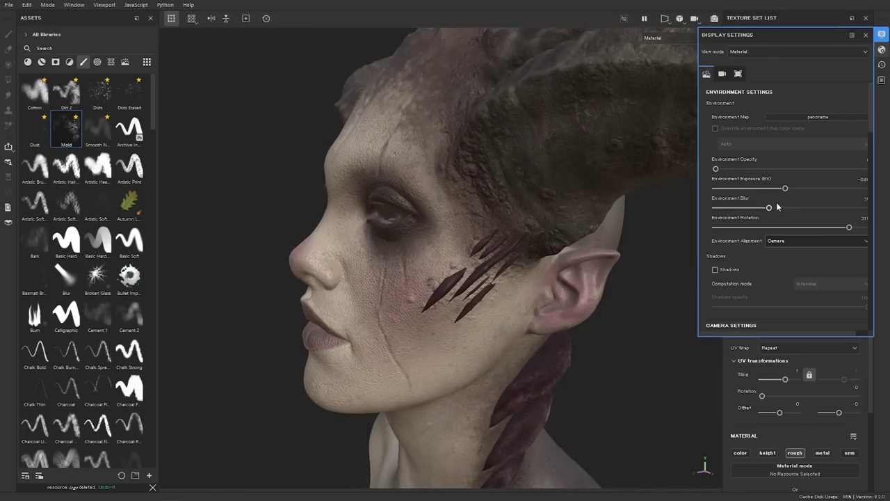
left_click_drag(832, 229, 745, 227)
left_click_drag(446, 231, 845, 228, "alt")
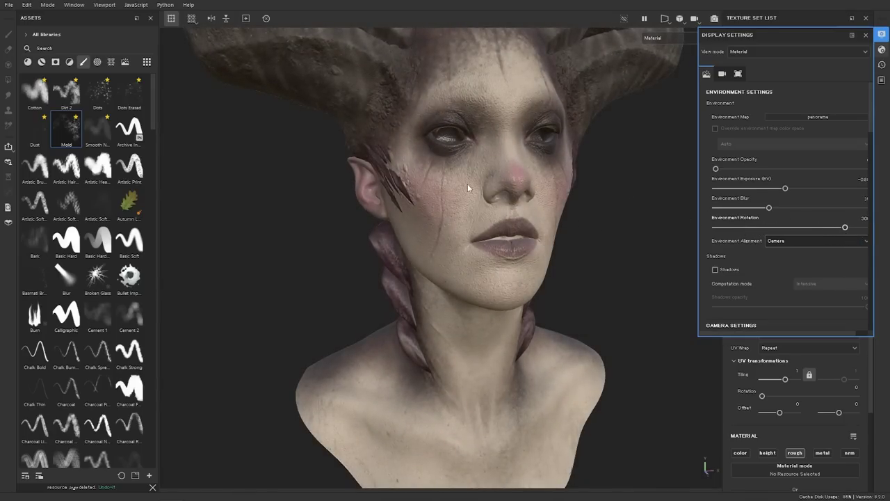
Preview environment shadows on the bust, turn them off again and close the display settings
left_click_drag(468, 187, 626, 243, "alt")
left_click(717, 272)
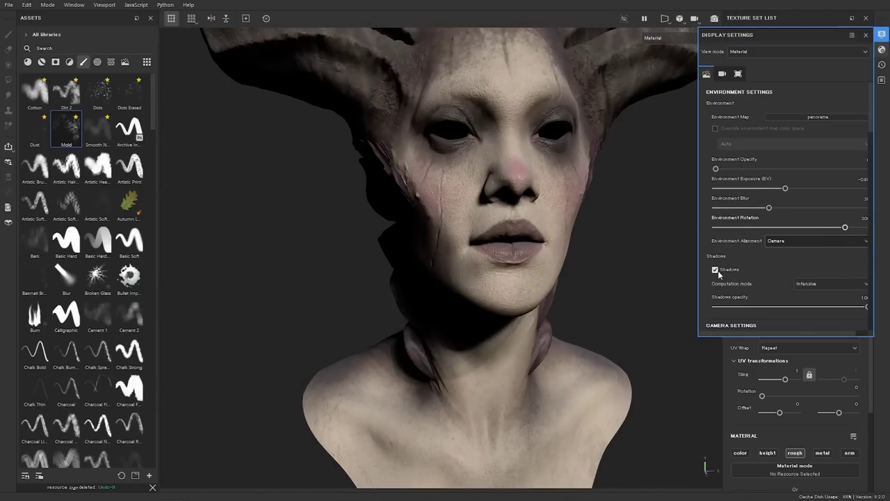
left_click_drag(553, 188, 492, 210, "alt")
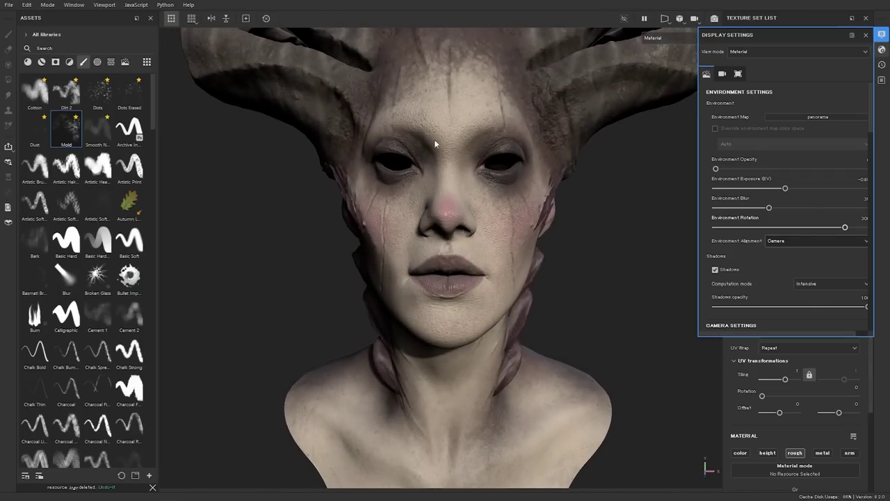
left_click(719, 270)
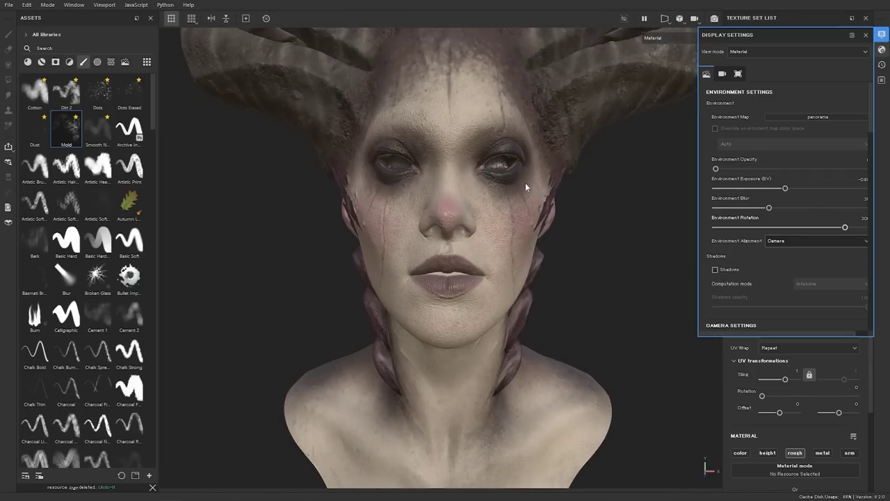
middle_click_drag(581, 185, 451, 199, "alt")
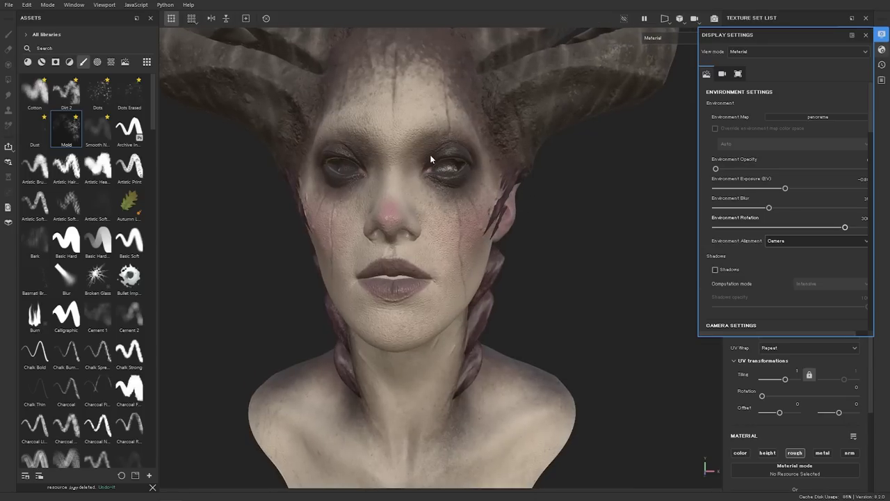
left_click(866, 36)
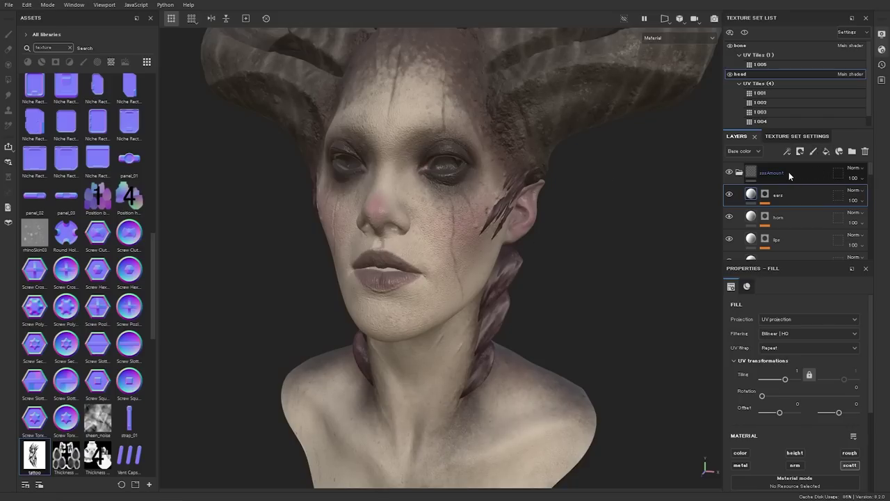
Add a fill layer above the sssAmount folder, using the tattoo texture as base color with only the color channel enabled
left_click(760, 172)
left_click(826, 151)
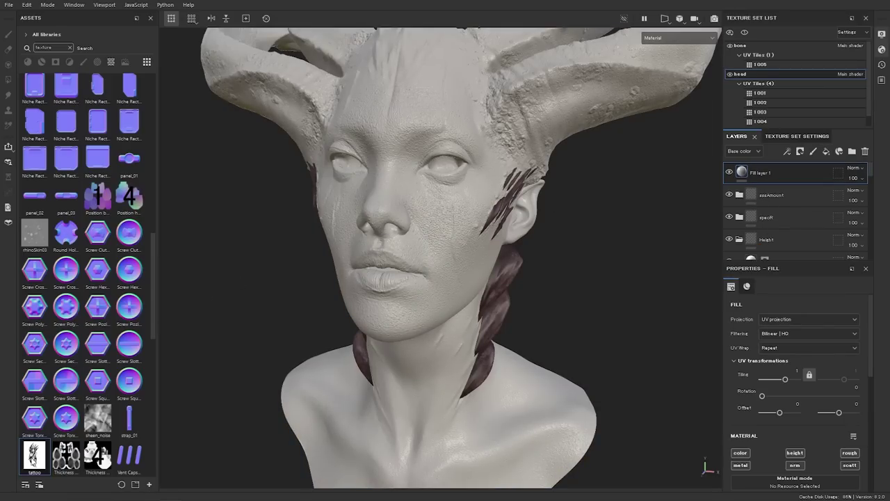
left_click_drag(34, 456, 89, 437)
scroll(874, 358, "down", 3)
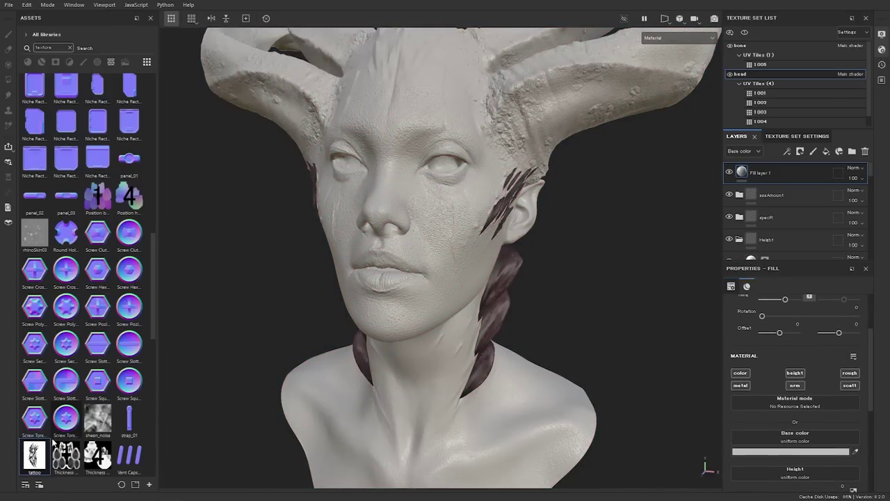
left_click_drag(36, 454, 785, 442)
left_click(741, 374, "alt")
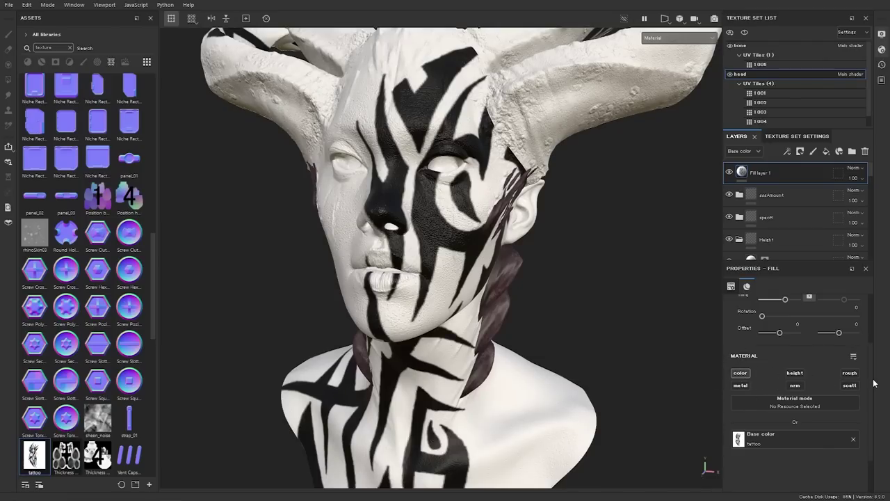
Change the tattoo fill layer's projection to Warp projection
left_click_drag(872, 374, 868, 321)
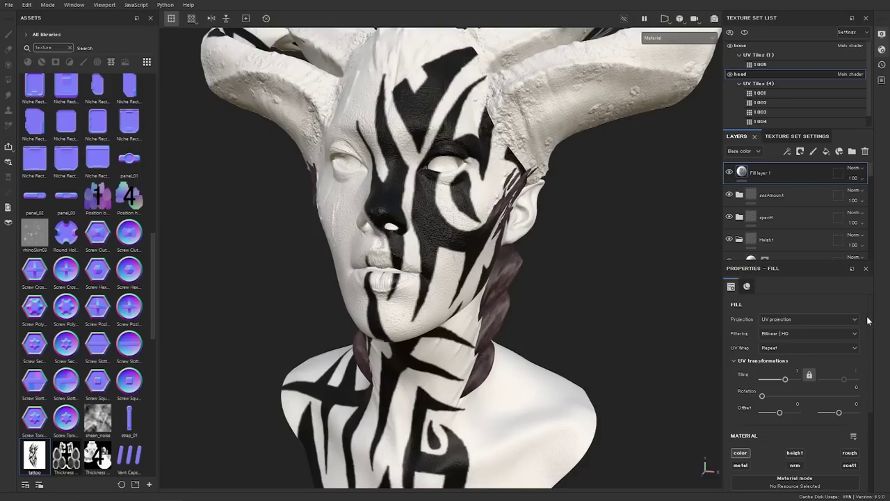
left_click(785, 318)
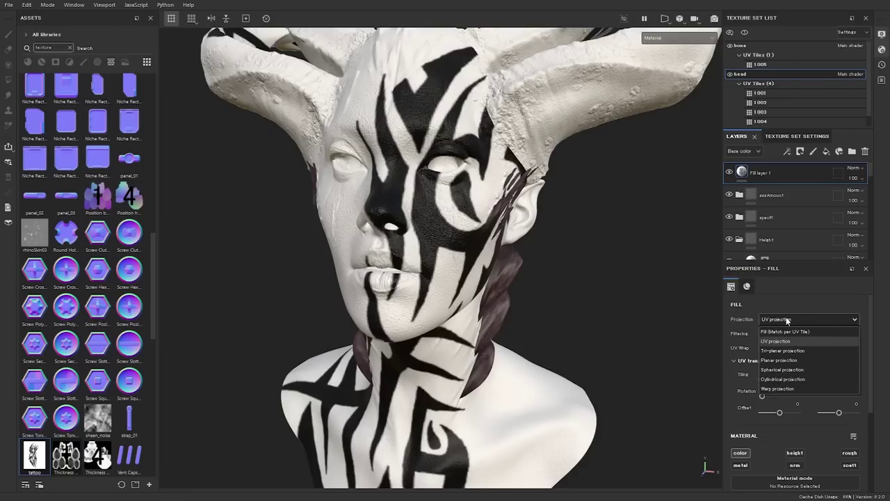
left_click(783, 388)
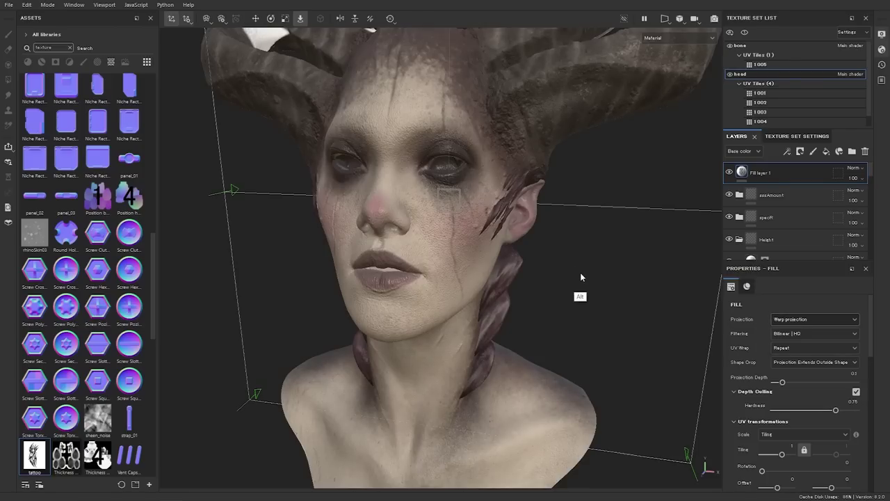
Move the warp projection forward from inside the head onto the front of the face
right_click_drag(581, 274, 481, 178, "alt")
left_click_drag(482, 179, 413, 221, "alt")
key("w")
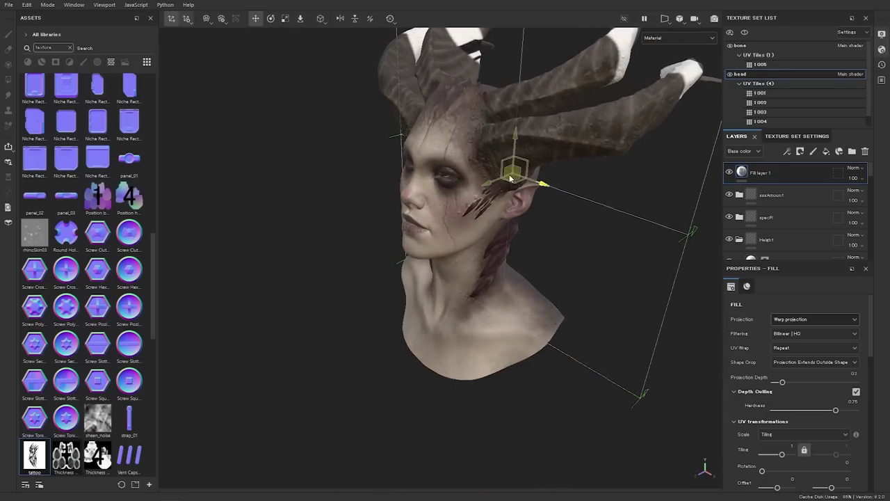
left_click_drag(494, 181, 391, 224)
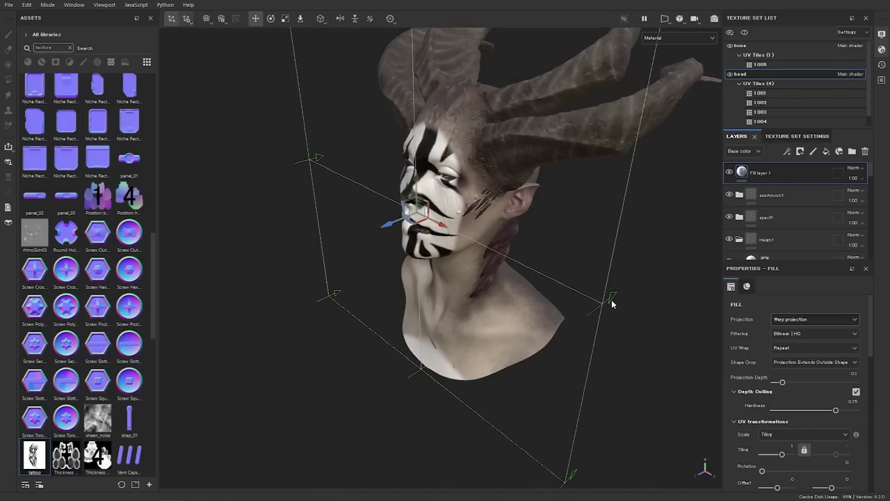
Scale the warp projection down to cover roughly the area between the eyes and the chin
left_click_drag(420, 224, 471, 214, "alt")
right_click_drag(471, 214, 421, 260, "alt")
key("r")
left_click_drag(417, 267, 252, 336)
right_click_drag(439, 250, 422, 267, "alt")
left_click_drag(436, 267, 405, 294, "alt")
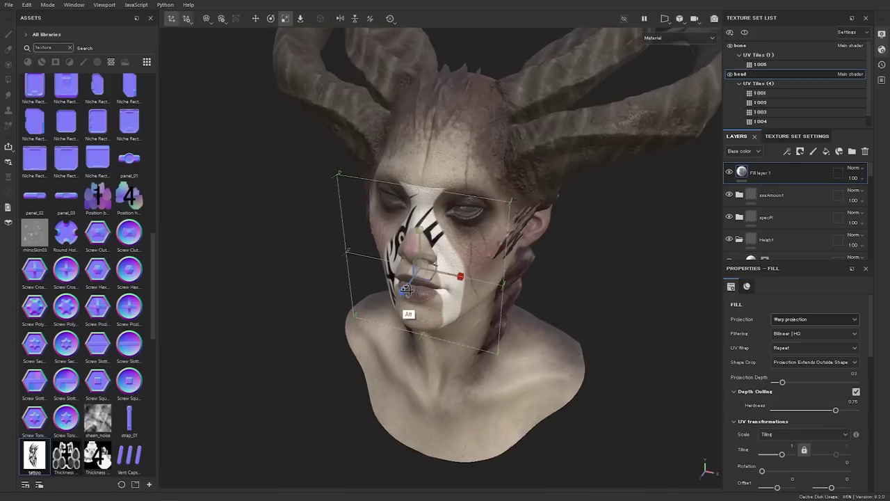
Move the tattoo projection sideways so that it covers the character's right cheek
key("e")
key("r")
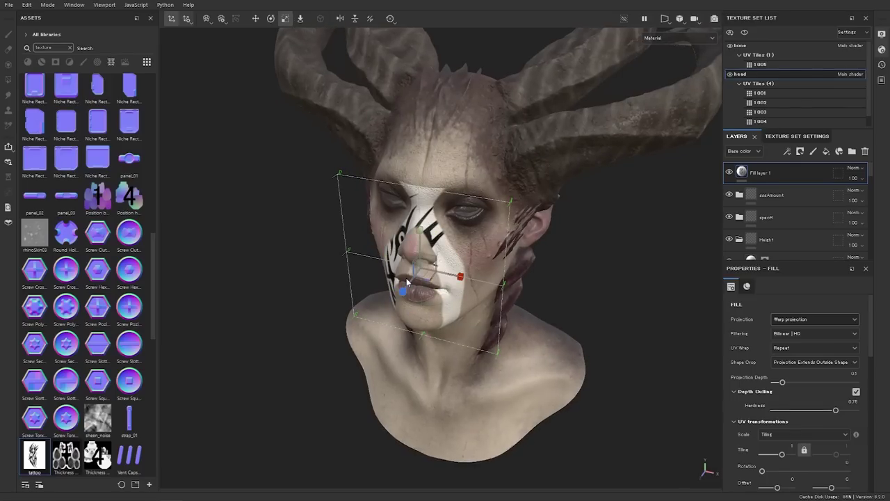
key("e")
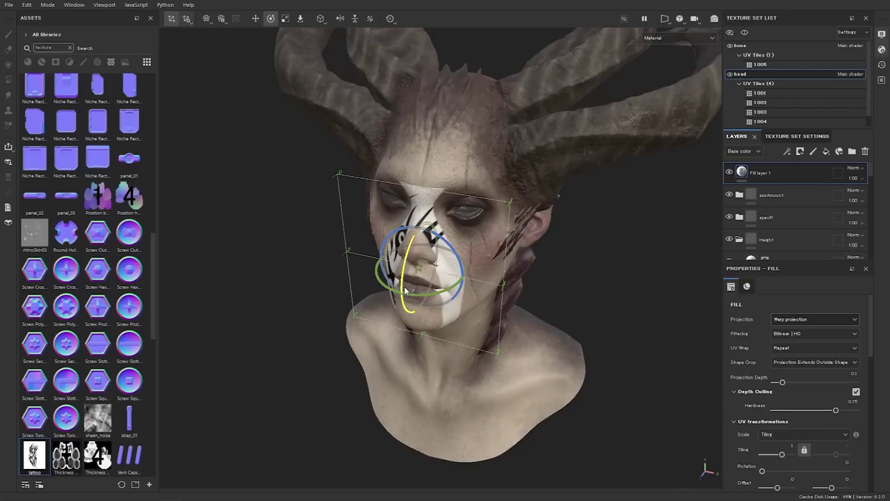
key("w")
mouse_move(409, 289)
left_mouse_down()
mouse_move(391, 304)
mouse_move(405, 286)
left_mouse_up()
left_click_drag(410, 284, 473, 273, "alt")
right_click_drag(473, 273, 488, 268, "alt")
left_click(464, 275)
left_click_drag(454, 278, 285, 306)
key("e")
key("w")
key("r")
right_click(282, 306)
left_click_drag(338, 289, 387, 264, "alt")
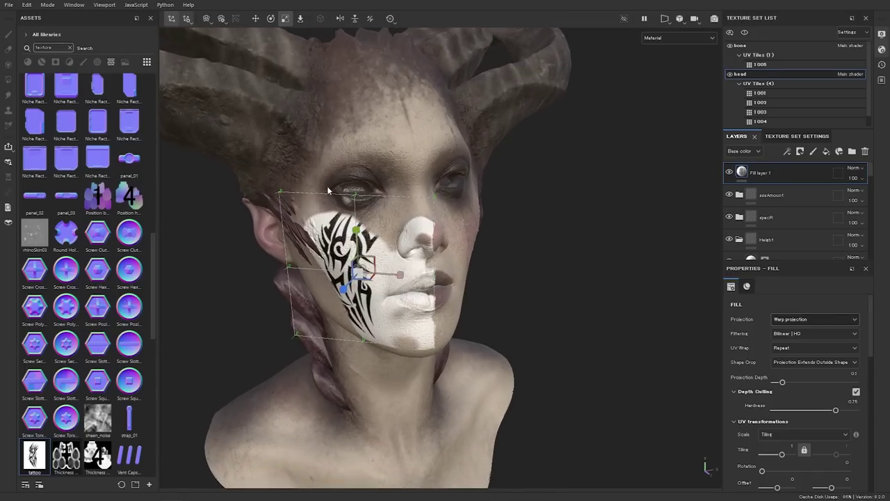
Switch the warp to Edit vertices and move the inner upper corner vertex onto the bridge of the nose
left_click(218, 21)
left_click(205, 21)
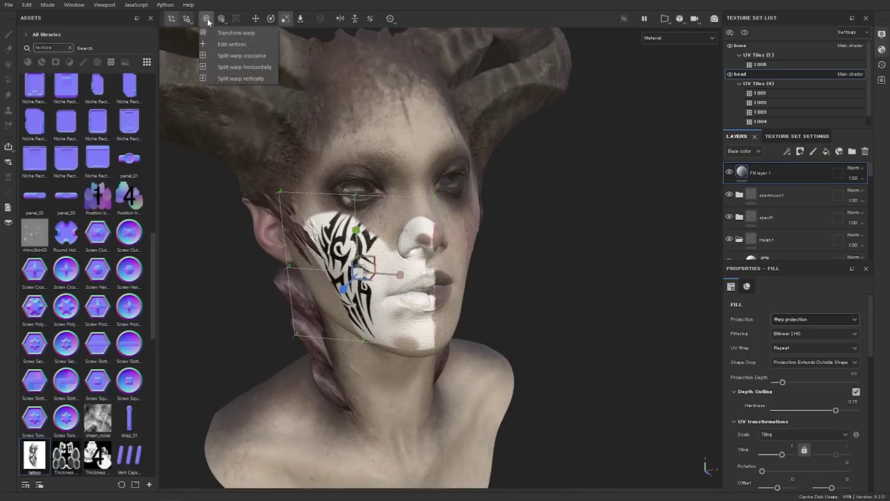
left_click(233, 45)
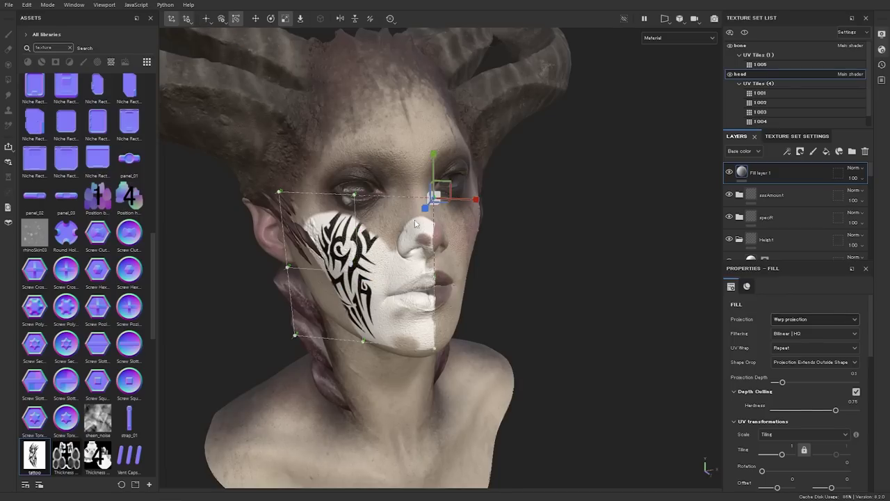
key("w")
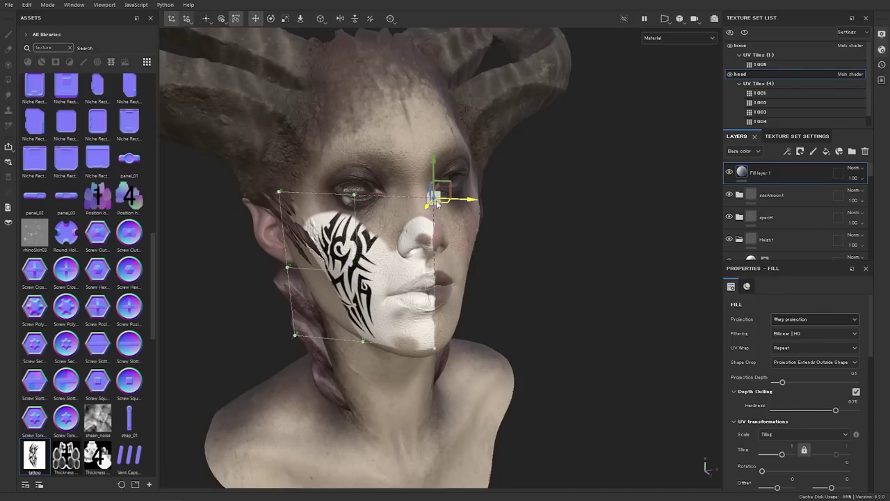
left_click_drag(434, 200, 440, 179)
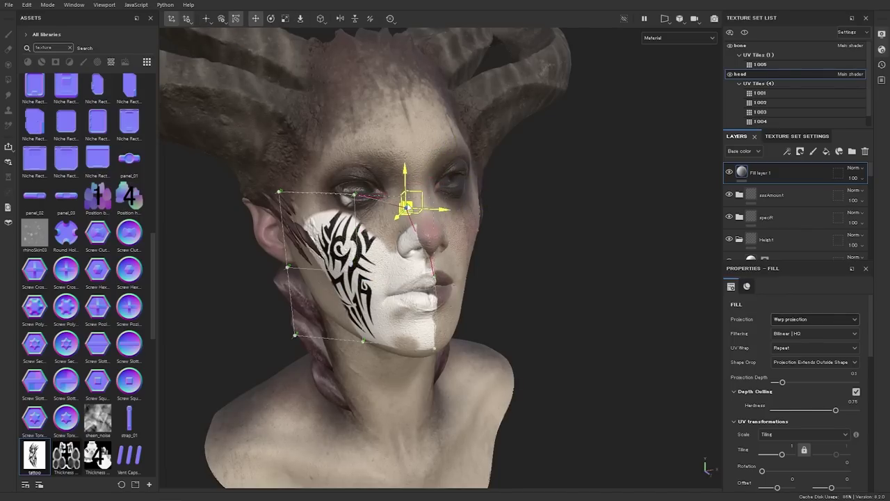
left_click_drag(407, 207, 404, 224)
Activate surface snapping and reposition the warp vertices on the face around the eye, cheek, jaw and mouth
left_click(301, 19)
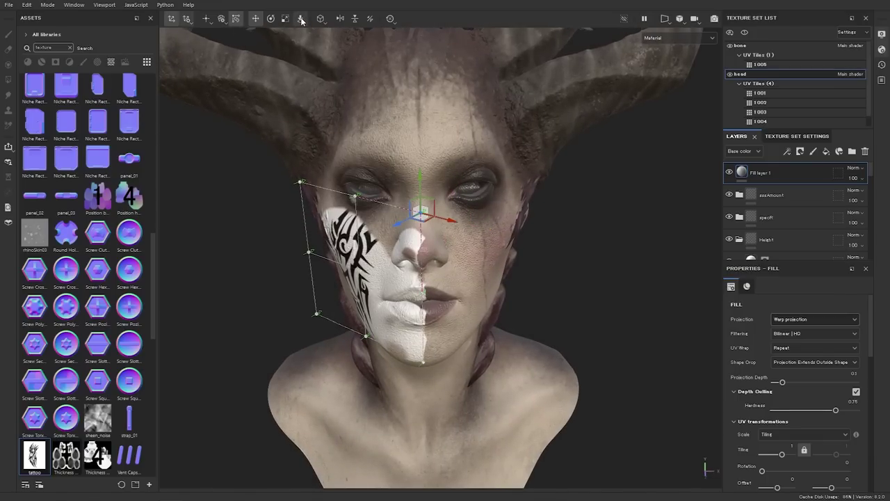
left_click(302, 19)
left_click_drag(418, 232, 407, 210, "alt")
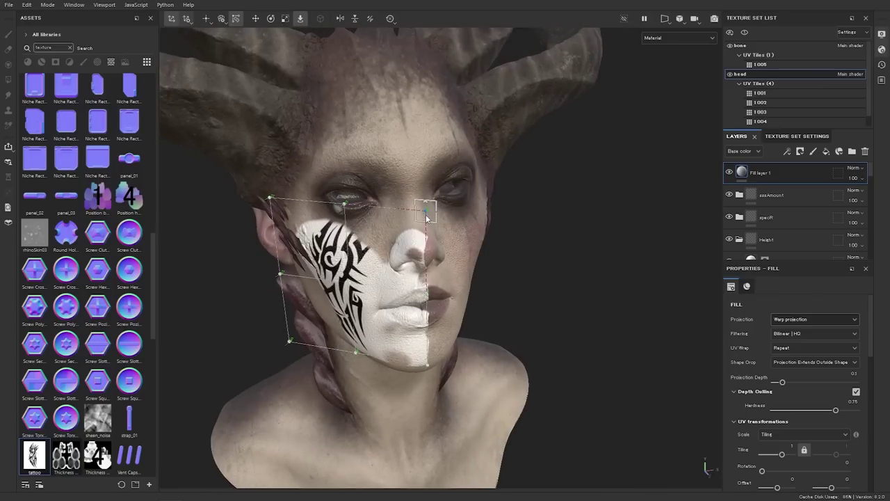
left_click_drag(344, 203, 290, 194)
left_click_drag(282, 276, 334, 241)
left_click_drag(284, 349, 362, 324)
left_click(363, 250)
left_click_drag(364, 249, 402, 252)
scroll(332, 248, "up", 2)
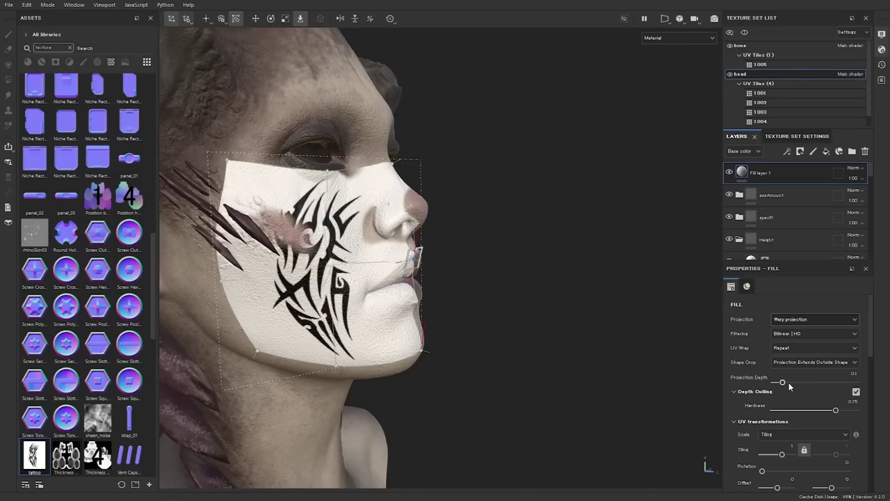
Increase the tattoo's projection depth to 0.59
left_click_drag(784, 382, 826, 382)
left_click_drag(472, 267, 344, 154, "alt")
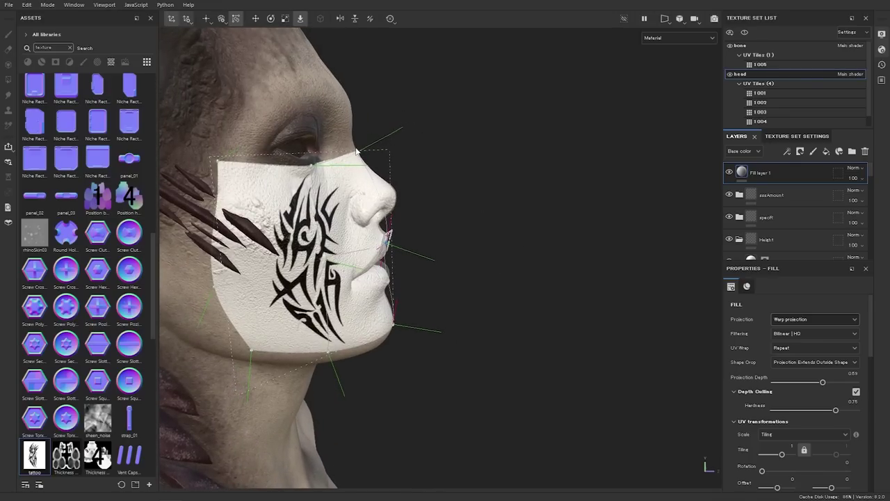
Reduce the tattoo's projection depth to 0.1 and split the warp vertically through the outer part of the cheek
left_click_drag(824, 383, 784, 392)
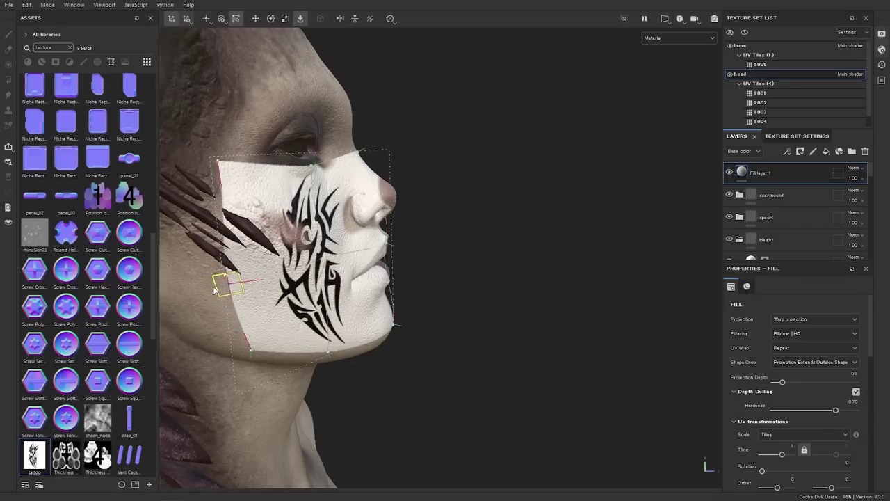
left_click_drag(219, 275, 272, 258, "alt")
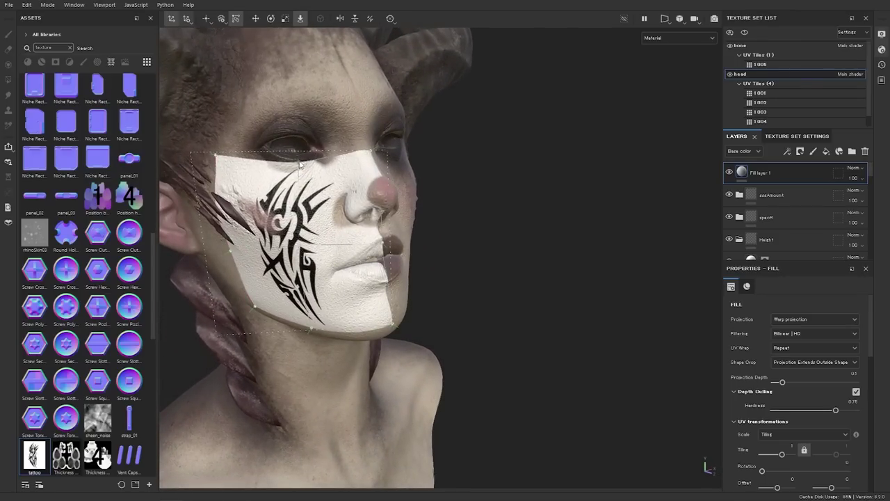
left_click(207, 21)
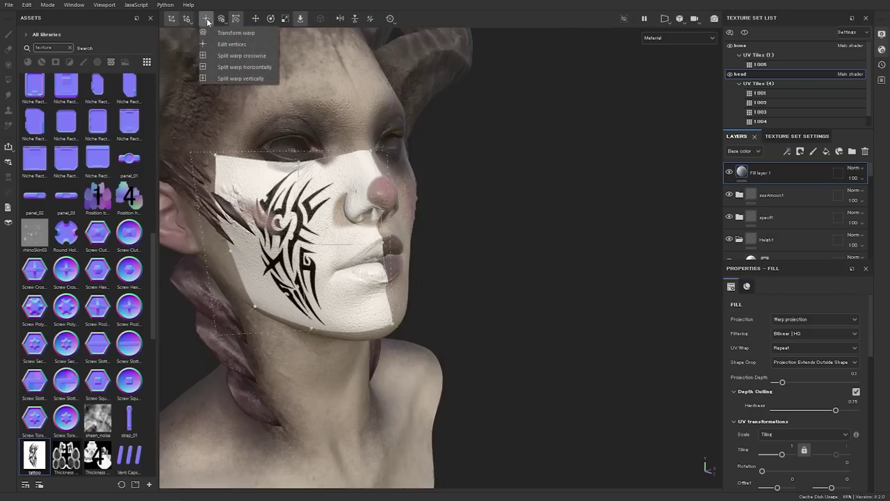
left_click(254, 76)
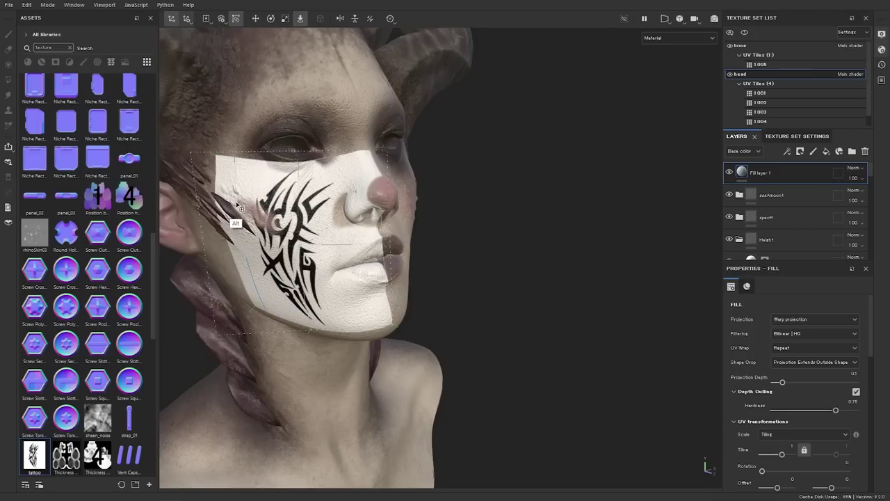
left_click_drag(234, 224, 298, 231, "alt")
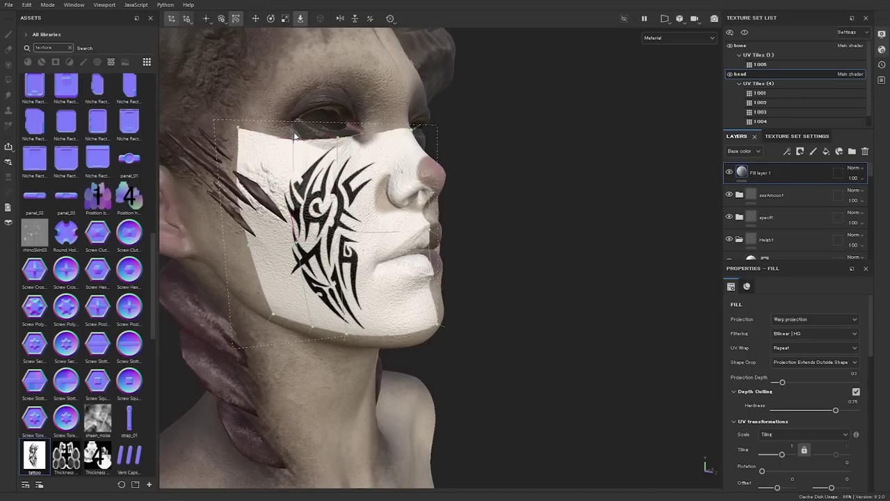
left_click_drag(312, 326, 343, 243, "alt")
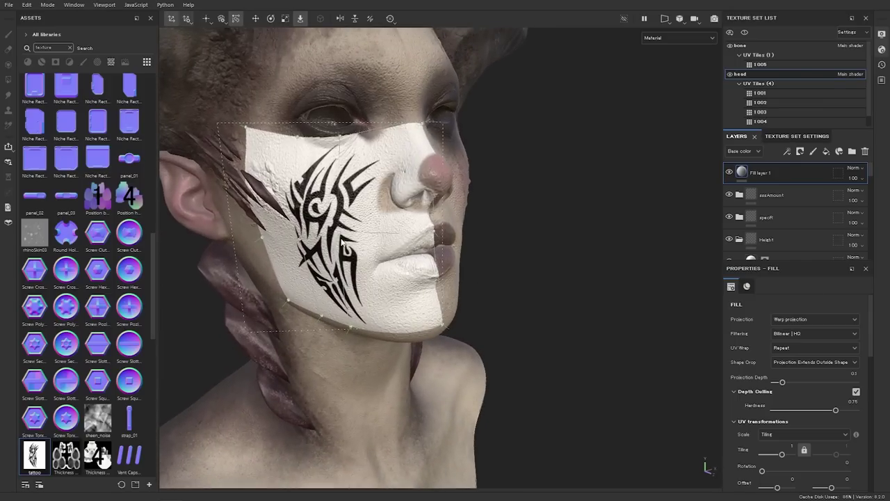
Split the warp horizontally across the lower lip and nudge a warp point on the cheek beside the nose
left_click(206, 19)
left_click(236, 78)
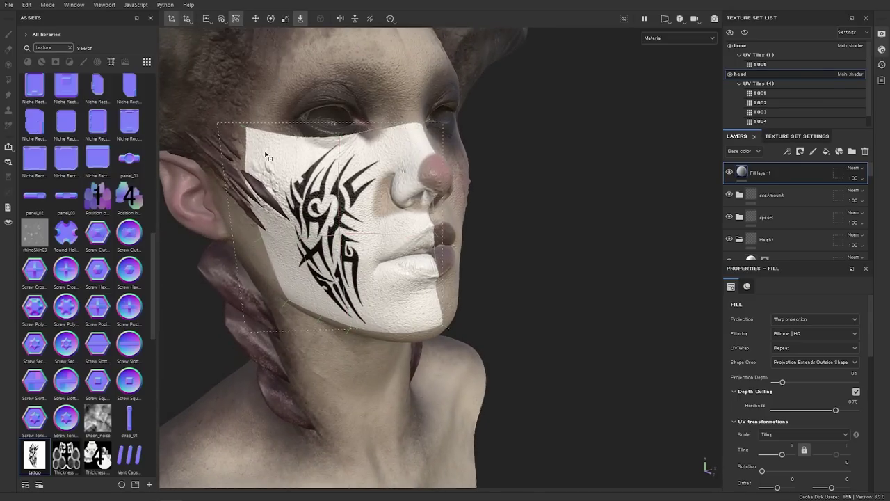
left_click(315, 194)
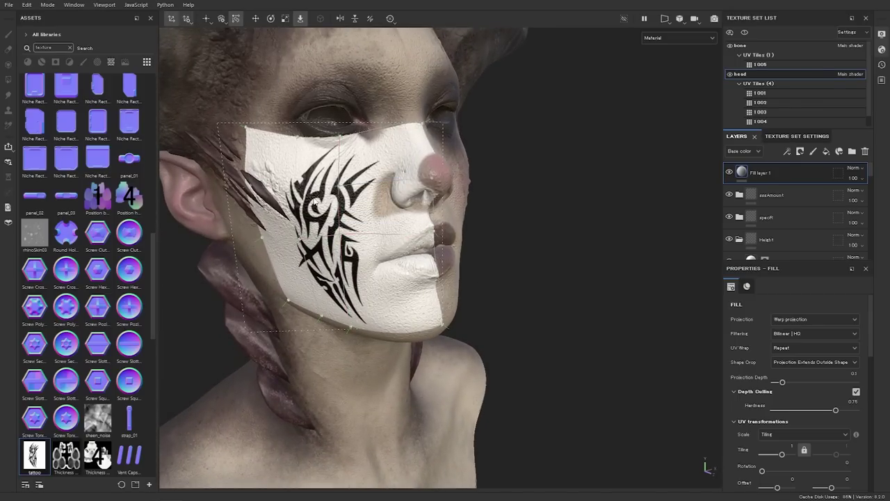
left_click(206, 19)
left_click(240, 68)
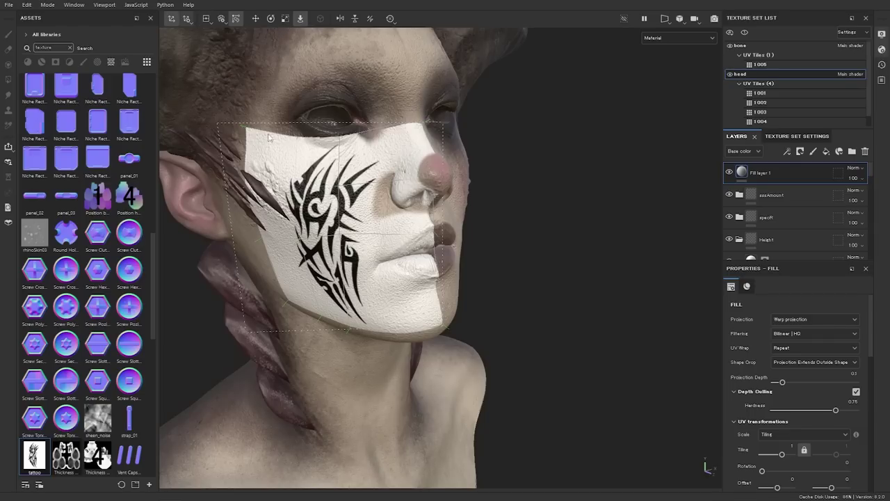
left_click(336, 279)
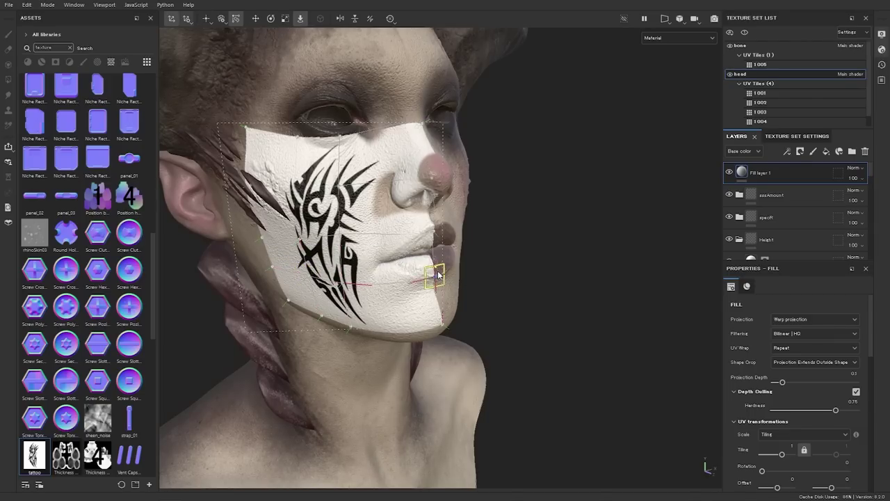
left_click_drag(356, 255, 425, 177, "alt")
left_click_drag(339, 185, 346, 184)
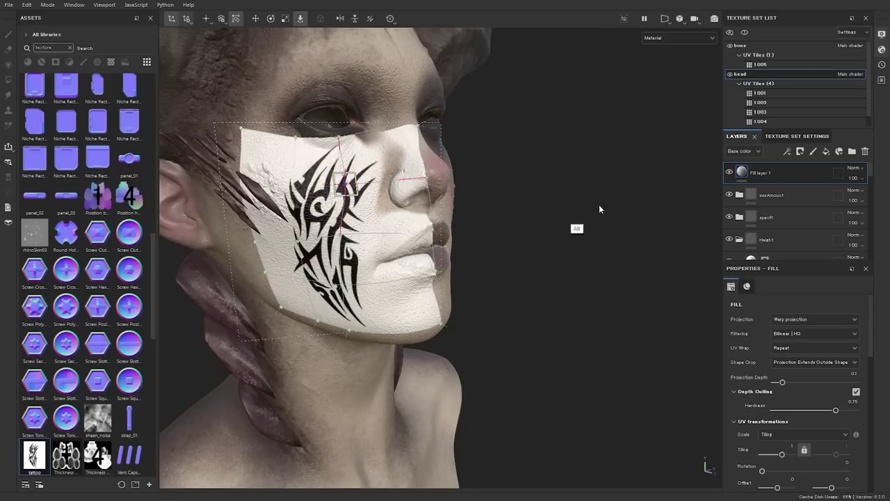
Set Fill layer 1's blending mode to Multiply and select the sssAmount folder to view the tattoo without the warp grid
left_click(855, 169)
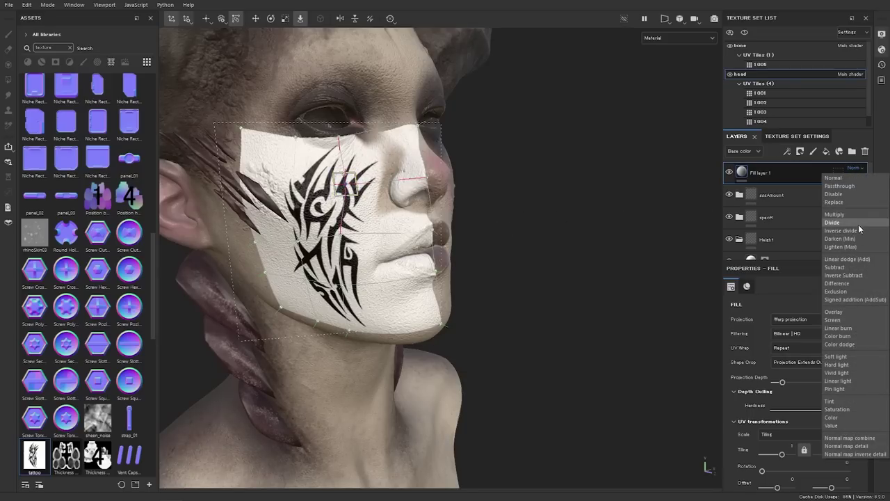
left_click(851, 214)
left_click_drag(364, 204, 342, 178, "alt")
left_click(751, 195)
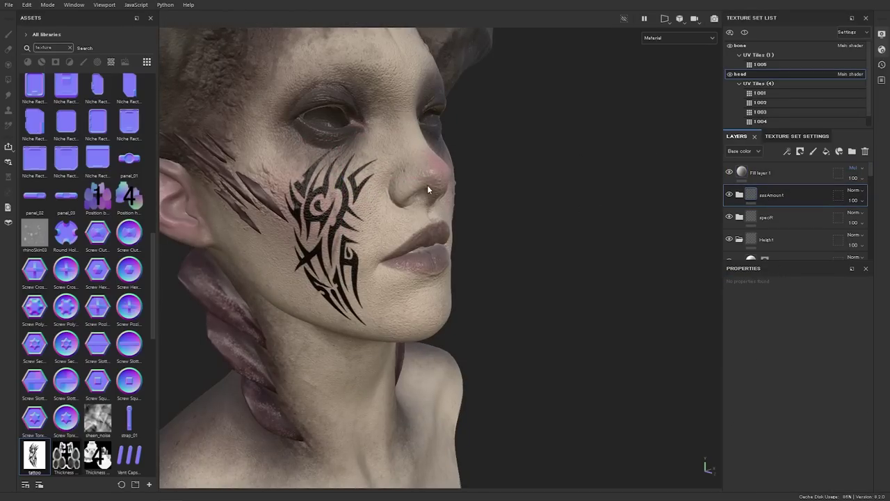
left_click_drag(430, 183, 429, 239, "alt")
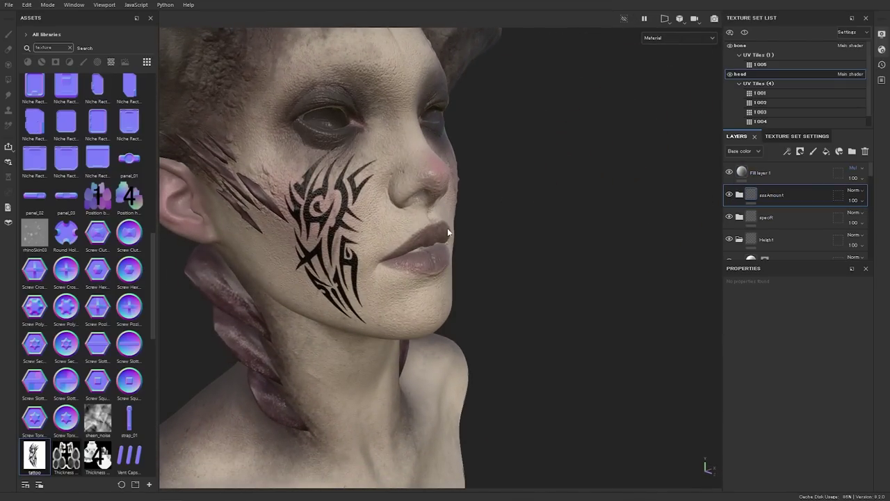
Select the WARP PROJ layer inside the Height folder and bring the character's left cheek into view
left_click_drag(432, 233, 411, 221, "alt")
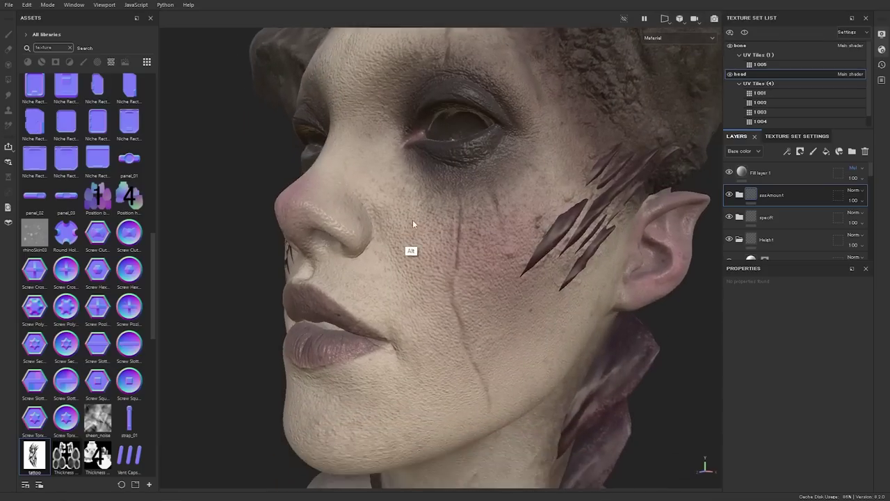
left_click(763, 240)
left_click(740, 239)
left_click(740, 239)
scroll(800, 192, "down", 3)
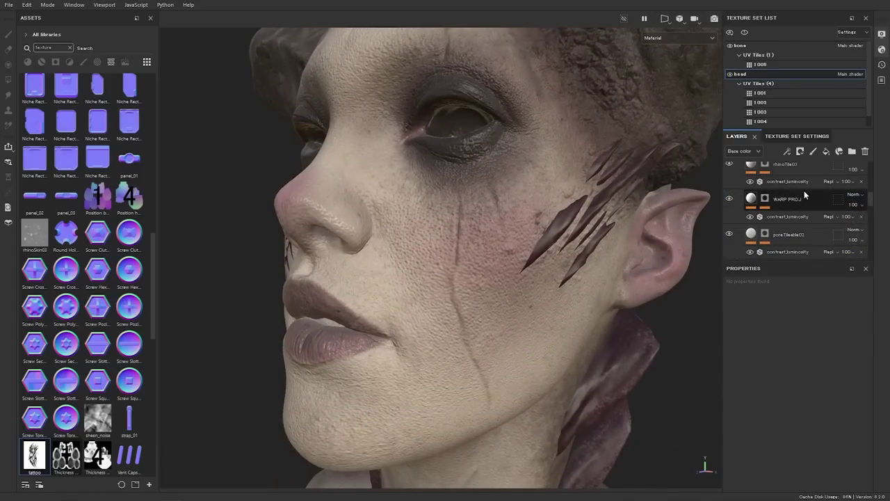
left_click(782, 199)
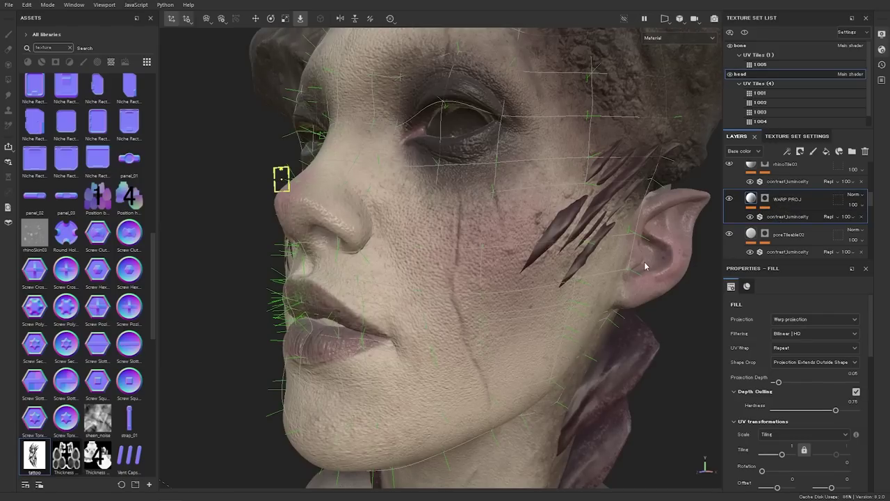
left_click_drag(563, 223, 438, 258, "alt")
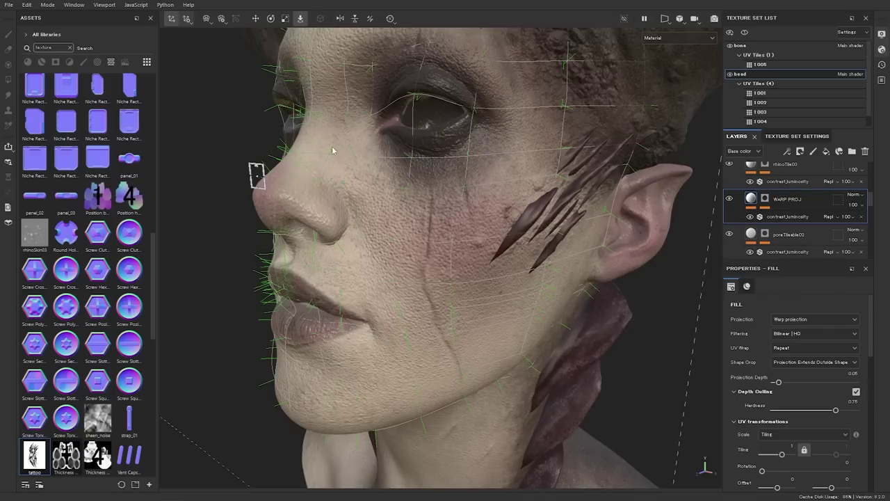
Switch the WARP PROJ warp to Edit vertices and shift a vertex on the character's left cheek, undoing the move of the point below it
left_click(208, 19)
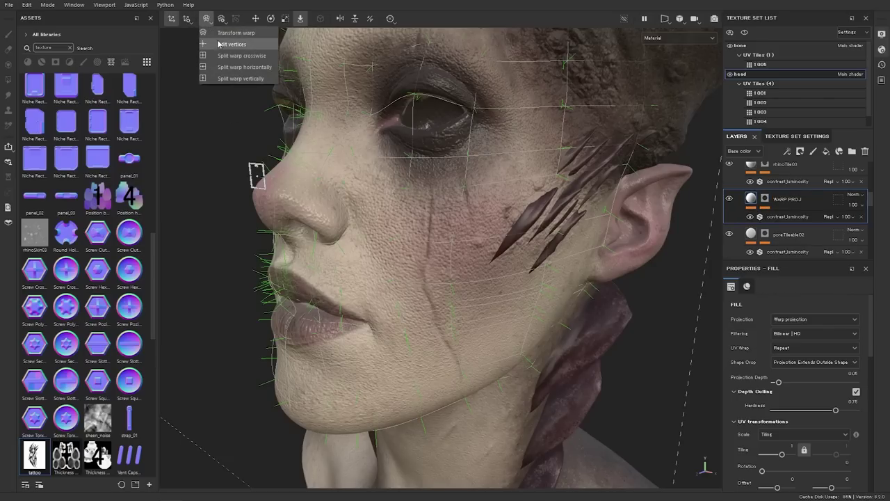
left_click(230, 44)
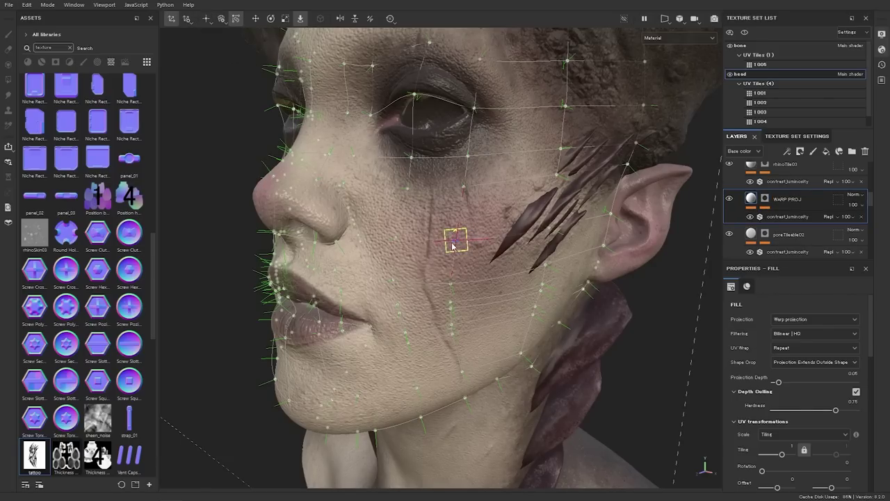
mouse_move(468, 234)
left_mouse_down()
mouse_move(454, 237)
mouse_move(477, 244)
left_mouse_up()
scroll(458, 243, "up", 2)
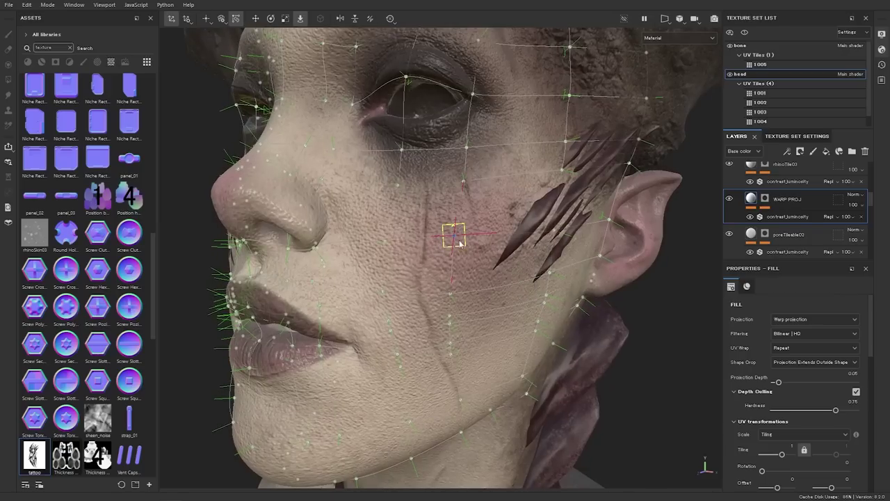
left_click(450, 295)
left_click_drag(449, 297, 430, 288)
key("ctrl+z")
left_click(439, 238)
left_click_drag(439, 240, 459, 239)
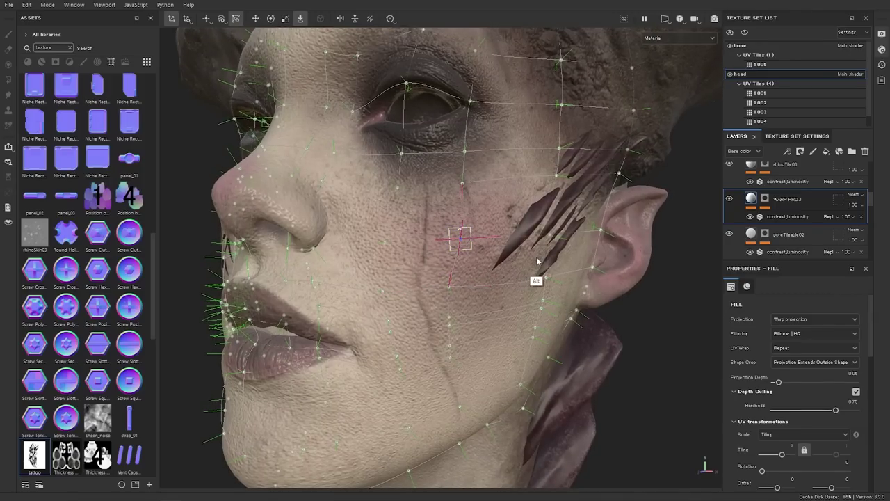
Examine the WARP PROJ layer's warp grid over the whole face and the height map assigned in its fill properties
right_click_drag(537, 260, 302, 179, "alt")
left_click_drag(470, 239, 518, 244, "alt")
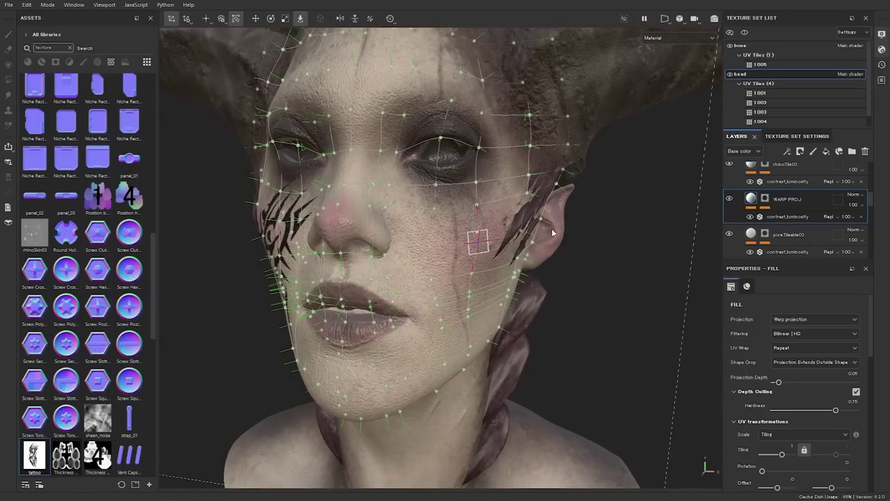
scroll(866, 408, "down", 5)
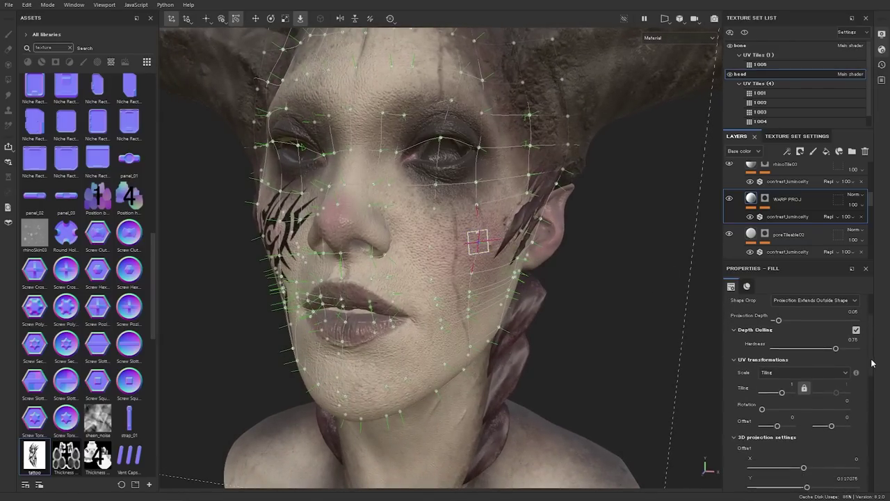
scroll(866, 408, "down", 5)
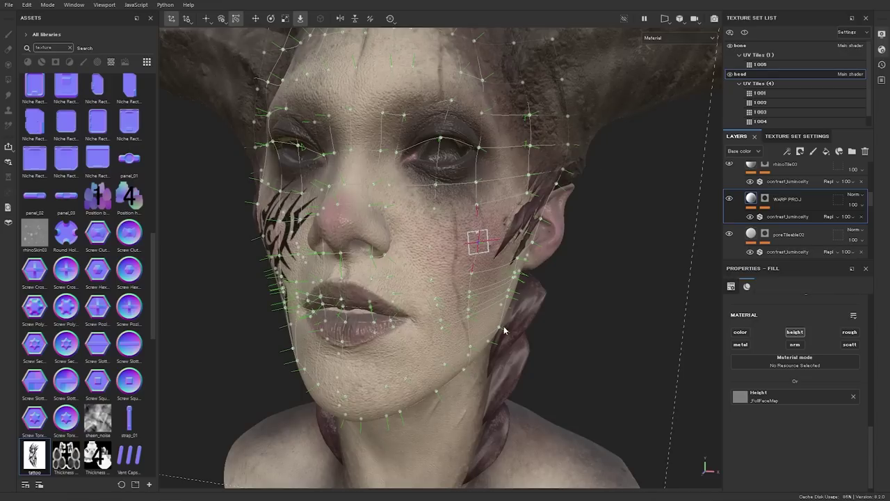
mouse_move(550, 217)
left_mouse_down("alt")
mouse_move(475, 229)
mouse_move(556, 230)
left_mouse_up("alt")
right_click_drag(377, 194, 424, 191, "alt")
left_click_drag(423, 191, 464, 199, "alt")
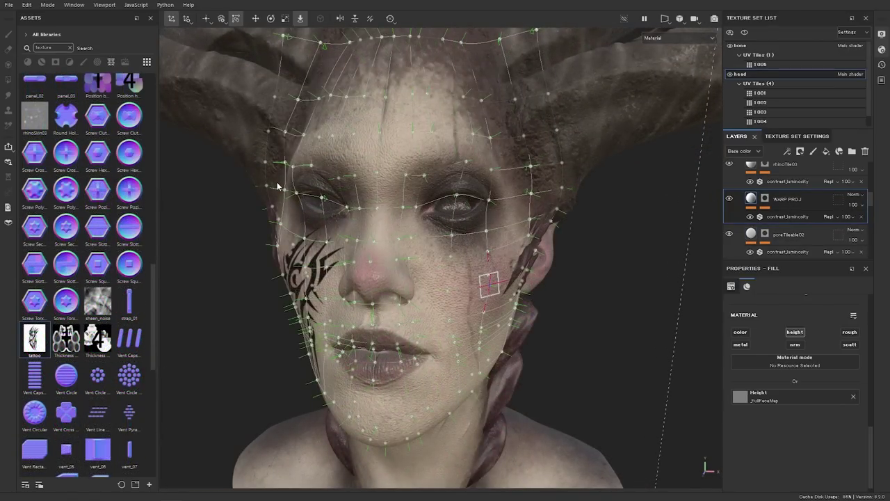
Show the texture set in the 2D view and examine the face, ear and horn islands across UV tiles 1001 to 1003
key("F2")
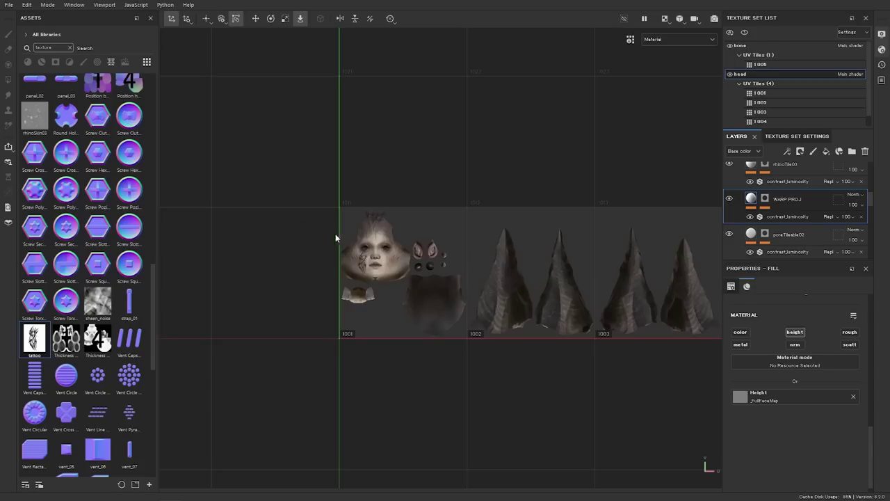
right_click_drag(386, 251, 512, 242, "alt")
middle_click_drag(512, 242, 388, 211, "alt")
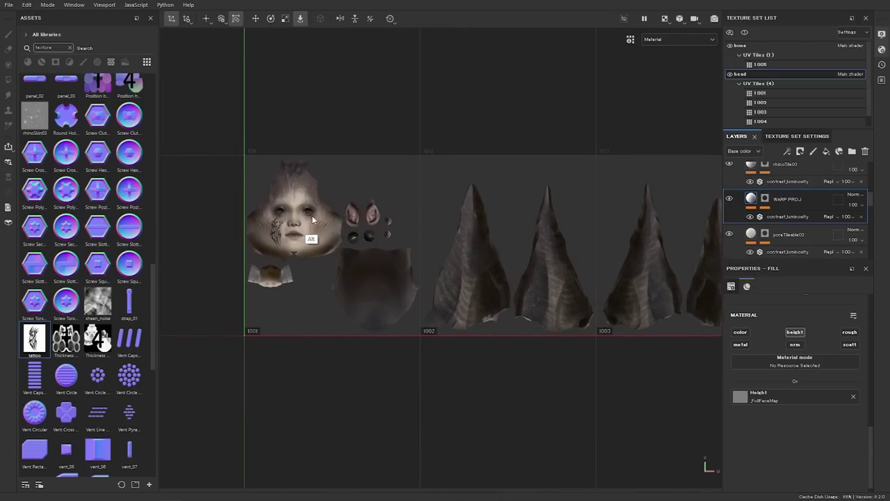
right_click_drag(313, 220, 470, 242, "alt")
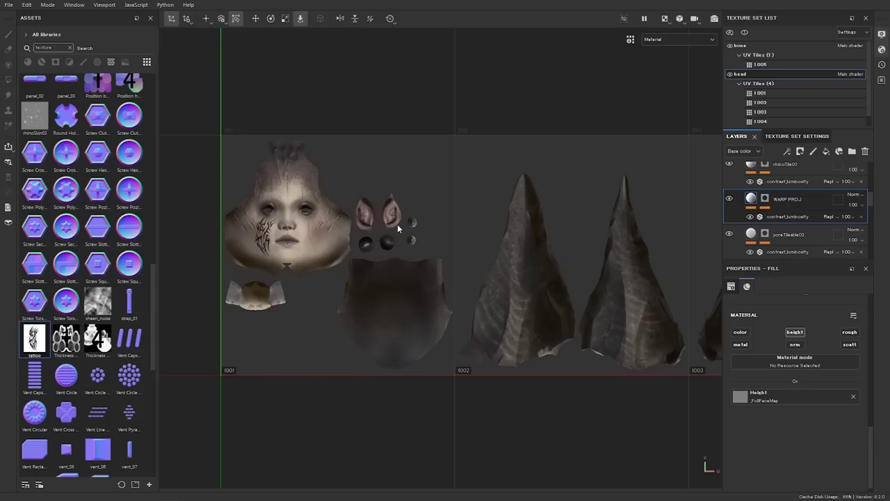
middle_click_drag(558, 204, 327, 185, "alt")
right_click_drag(546, 223, 236, 201, "alt")
middle_click_drag(236, 201, 573, 226, "alt")
scroll(466, 228, "up", 2)
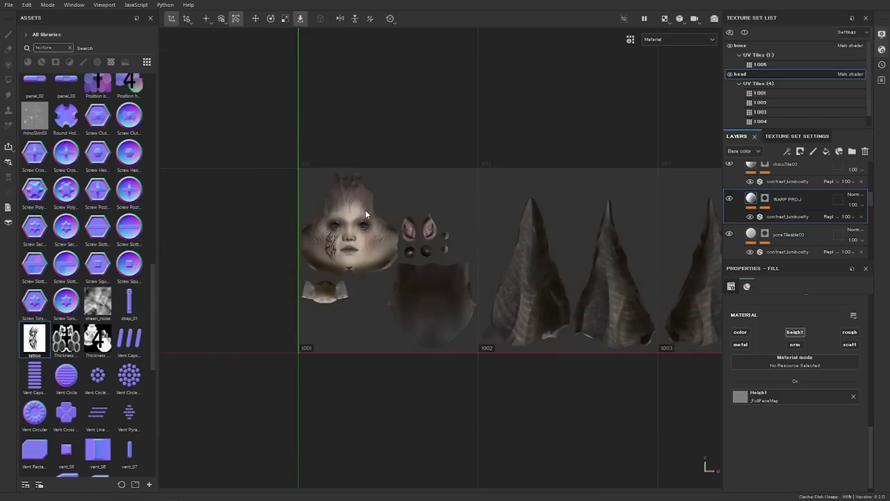
scroll(368, 219, "up", 3)
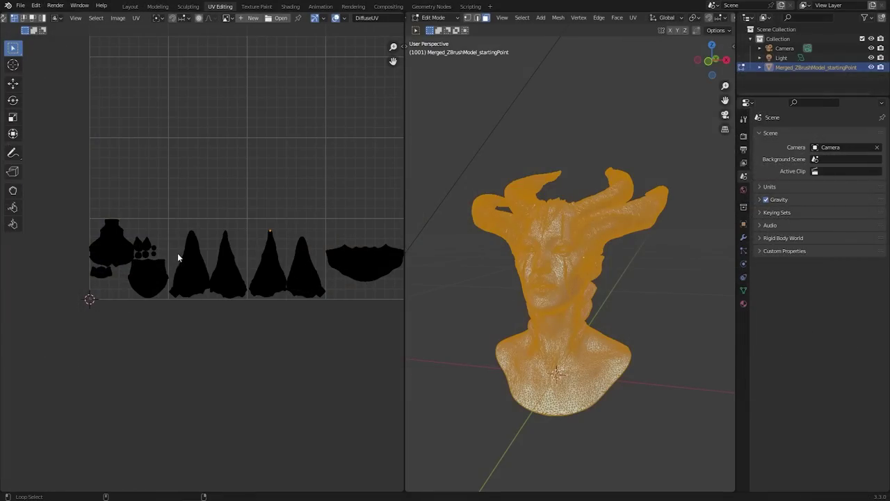
Switch to Blender's UV editor and examine how the bust's UV islands are laid out across the UV tiles
scroll(209, 251, "down", 2)
scroll(160, 243, "up", 4)
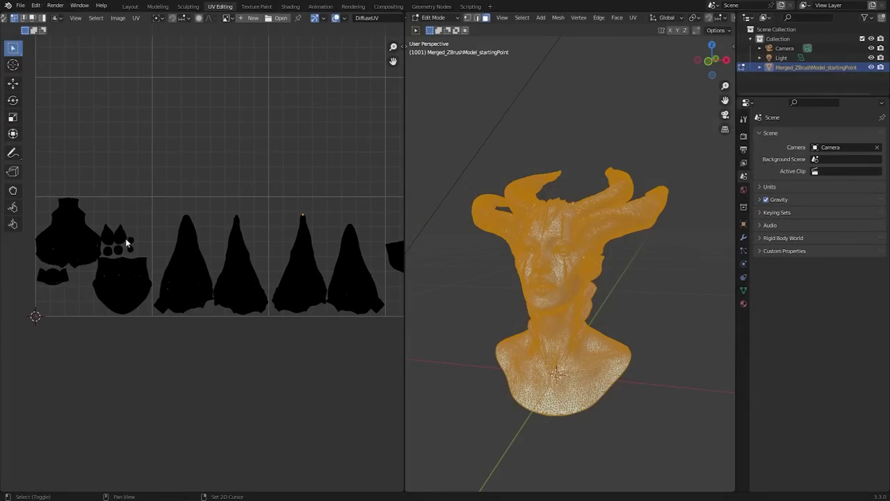
middle_click_drag(130, 241, 217, 217, "shift")
middle_click_drag(217, 210, 218, 91, "ctrl")
middle_click_drag(201, 240, 132, 145, "shift")
middle_click_drag(329, 158, 177, 142, "shift")
middle_click_drag(281, 156, 131, 147, "shift")
middle_click_drag(255, 179, 227, 196, "ctrl")
Switch back to Substance 3D Painter and open the New project dialog, moving it aside to inspect its UV tile settings
key("alt+Tab")
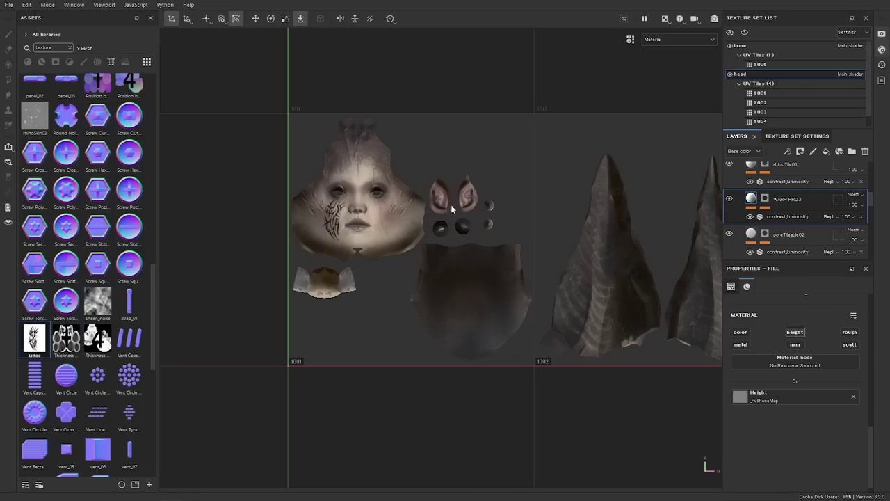
left_click(13, 7)
key("Escape")
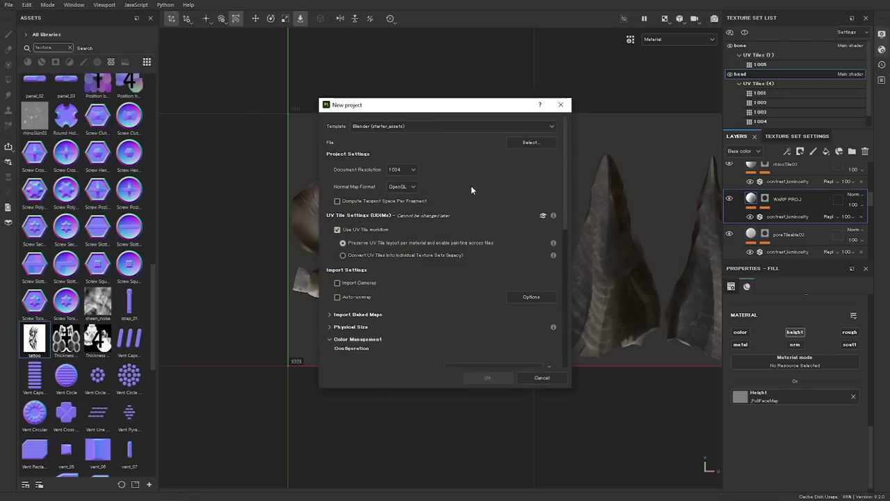
left_click_drag(466, 105, 313, 102)
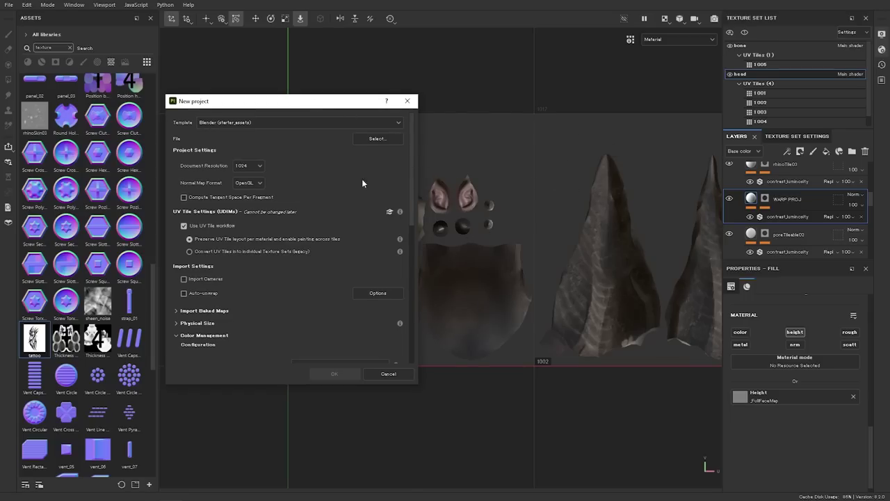
Create a new UV Tile workflow project from exportedFromZBrush.fbx, discard the open project's changes, and examine the imported mesh's UV islands
left_click(376, 139)
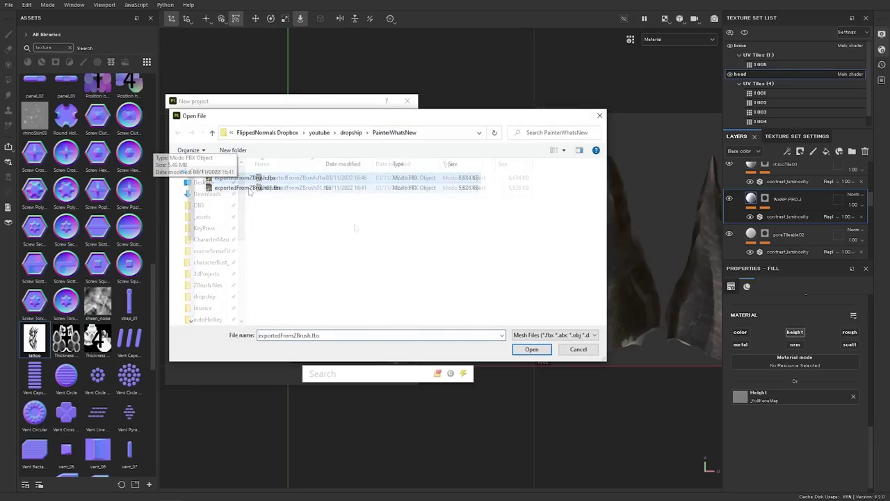
left_click(531, 350)
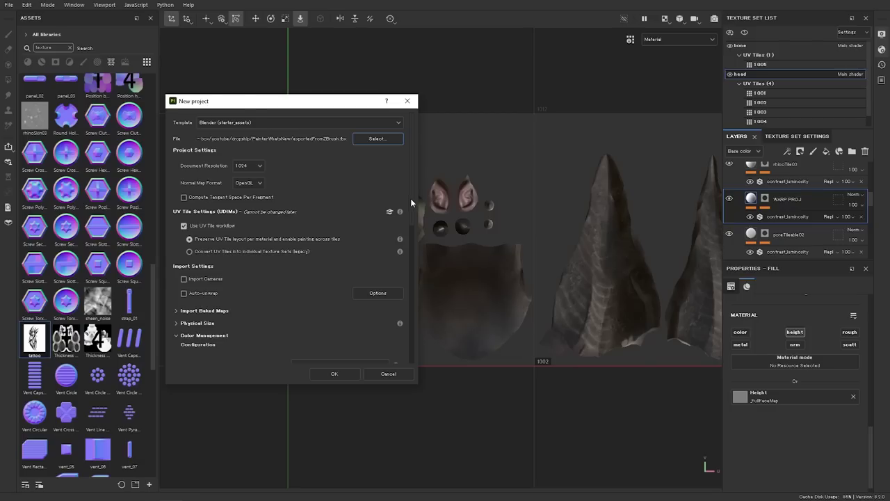
left_click(334, 374)
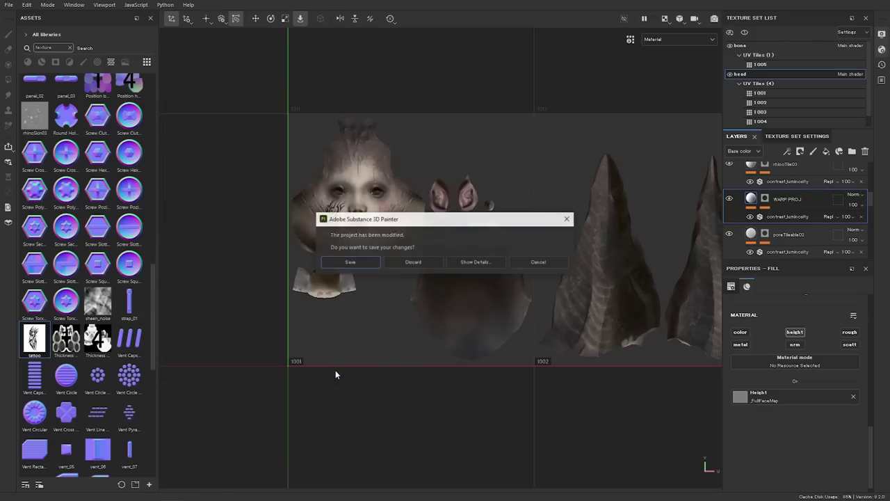
left_click(413, 262)
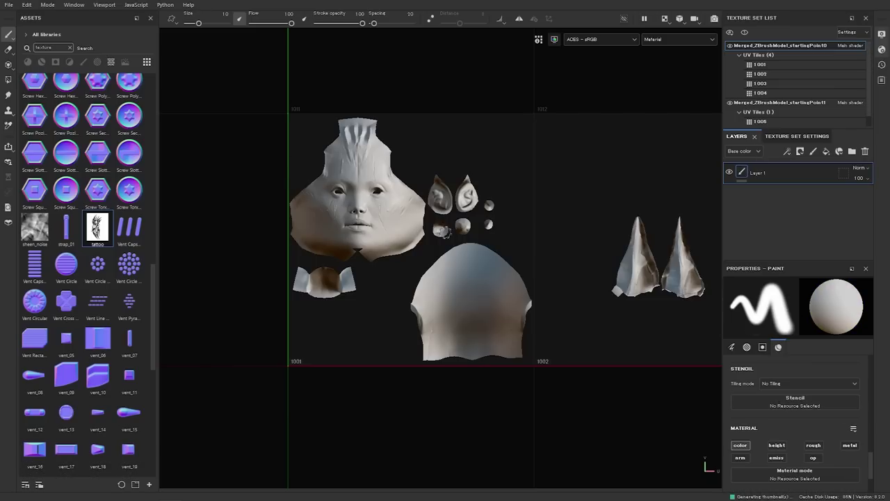
right_click_drag(523, 245, 355, 206, "alt")
middle_click_drag(409, 203, 342, 241, "alt")
middle_click_drag(523, 245, 550, 214, "alt")
right_click_drag(396, 207, 472, 222, "alt")
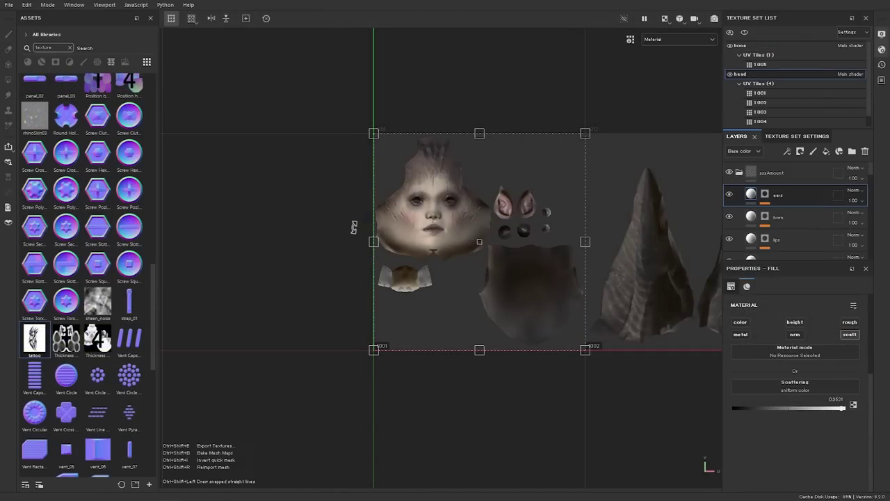
Open the texture export settings and examine the output maps and UV tiles of the head texture set
key("ctrl+shift+e")
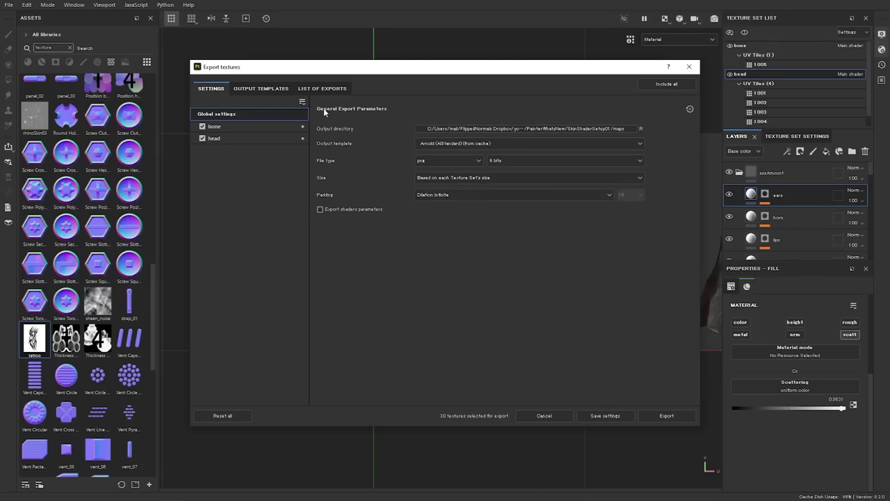
left_click(229, 138)
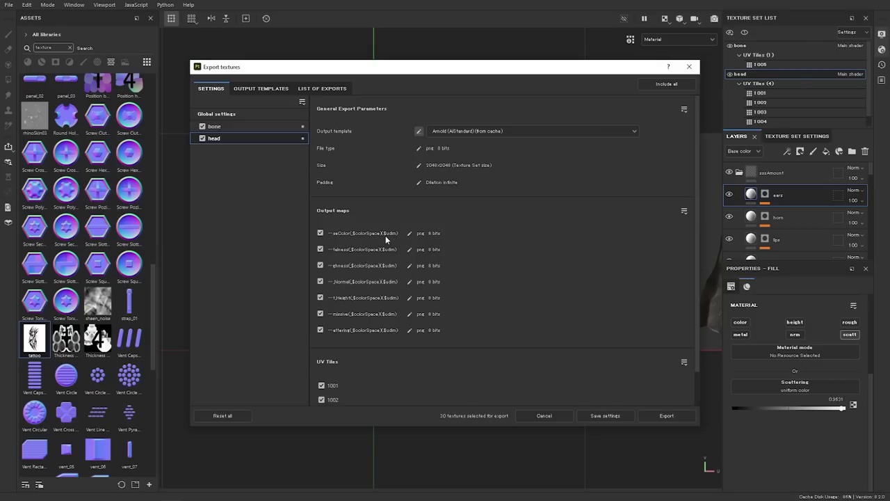
key("alt+Tab")
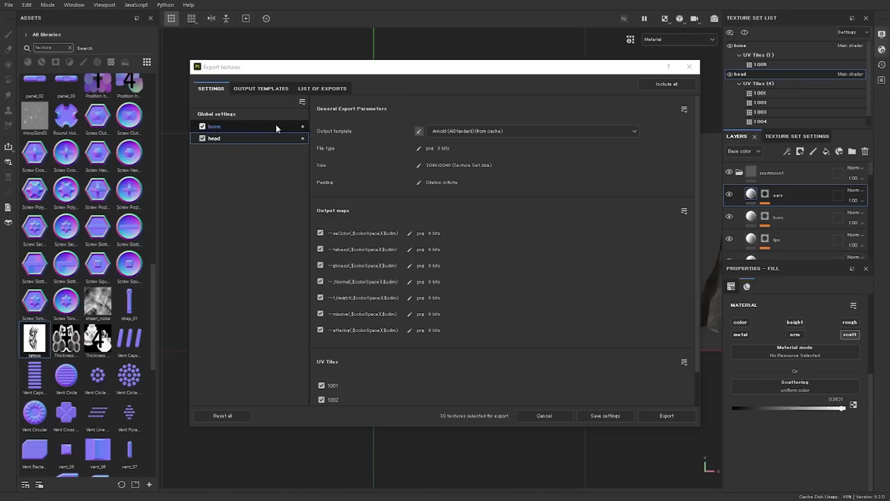
Try sbsar as the global export file type and dismiss the export settings without exporting
left_click(250, 114)
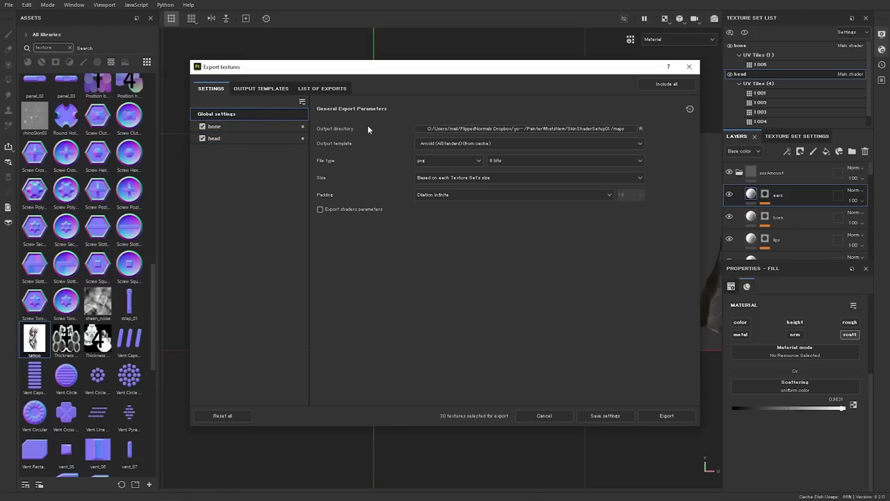
left_click(436, 161)
left_click_drag(479, 177, 480, 242)
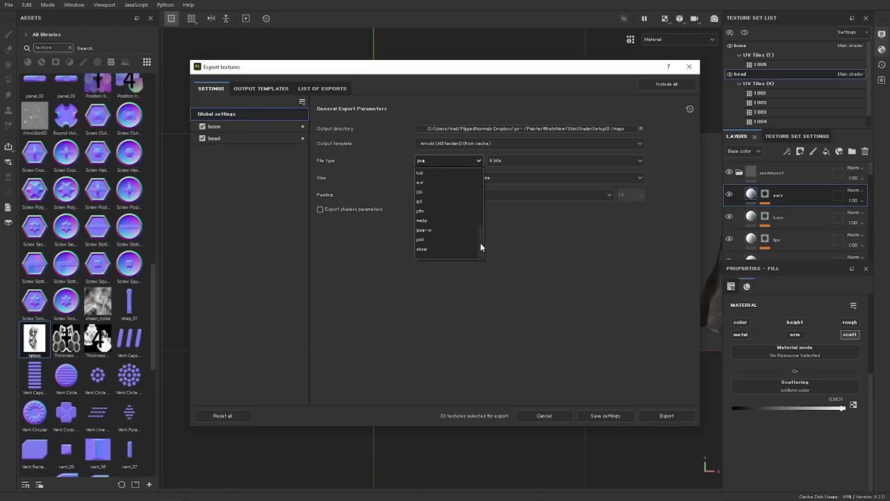
left_click(437, 250)
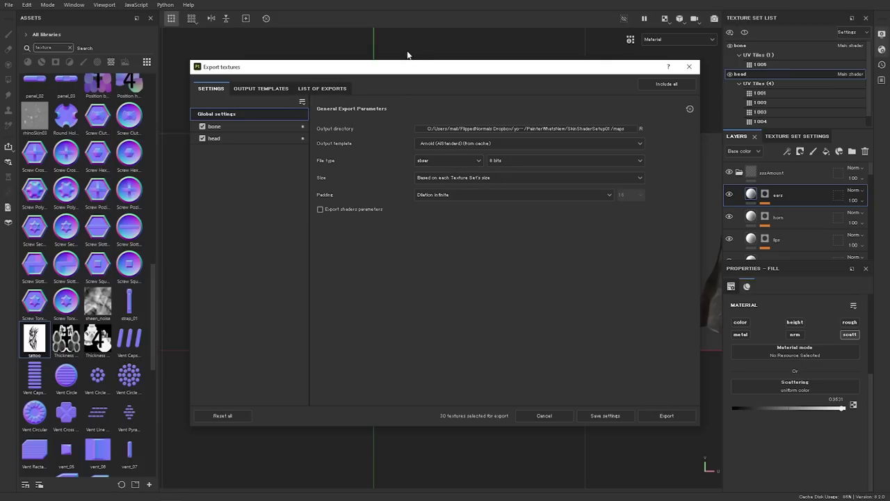
left_click_drag(398, 69, 372, 33)
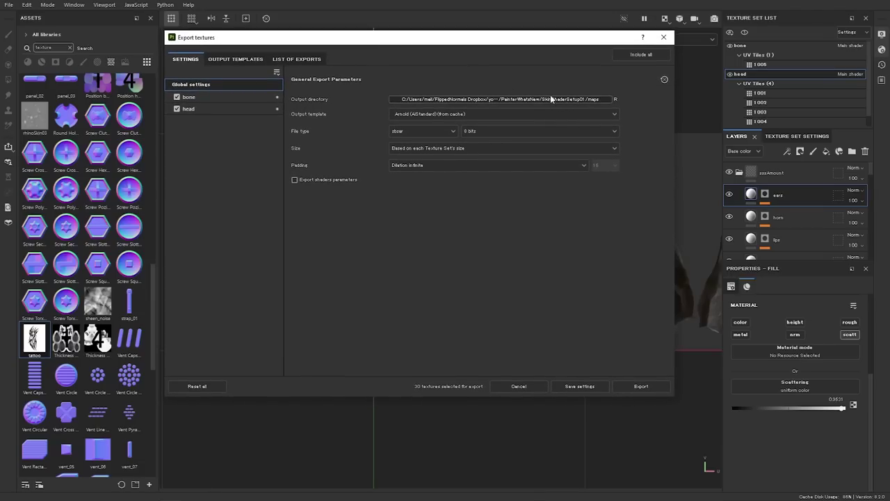
left_click(664, 40)
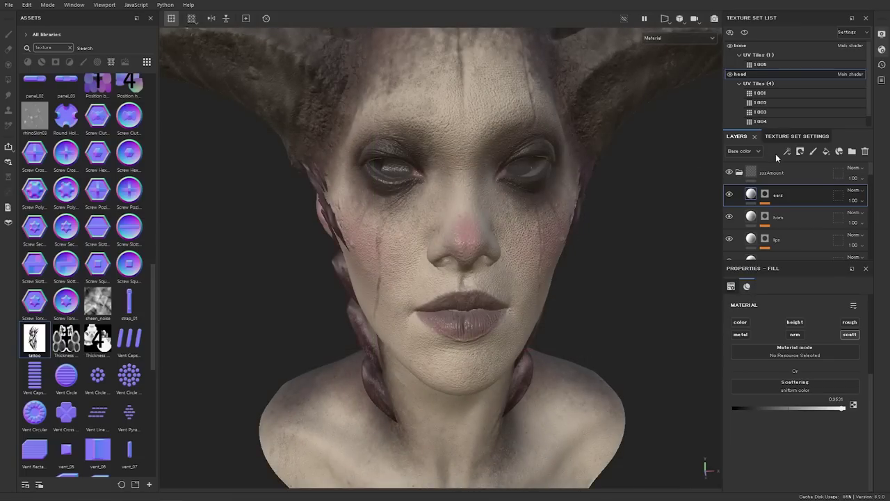
Collapse the sssAmount folder and add a paint layer above it
left_click(770, 173)
left_click(739, 172)
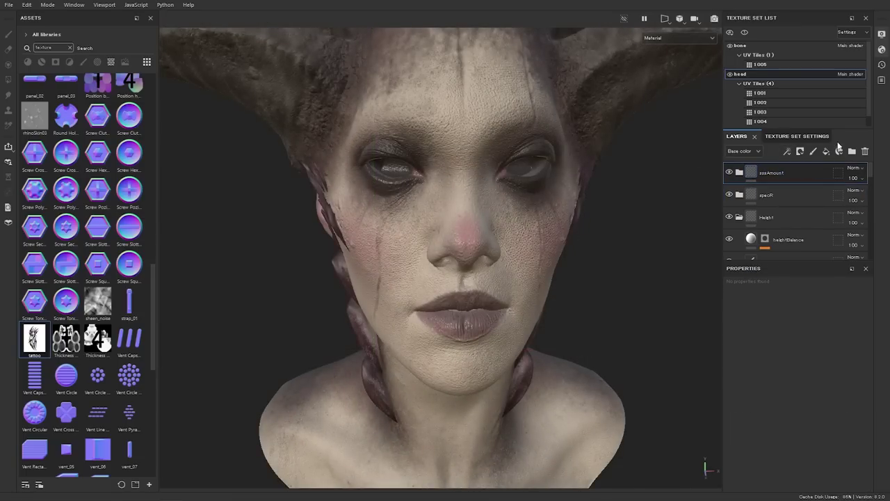
left_click(814, 151)
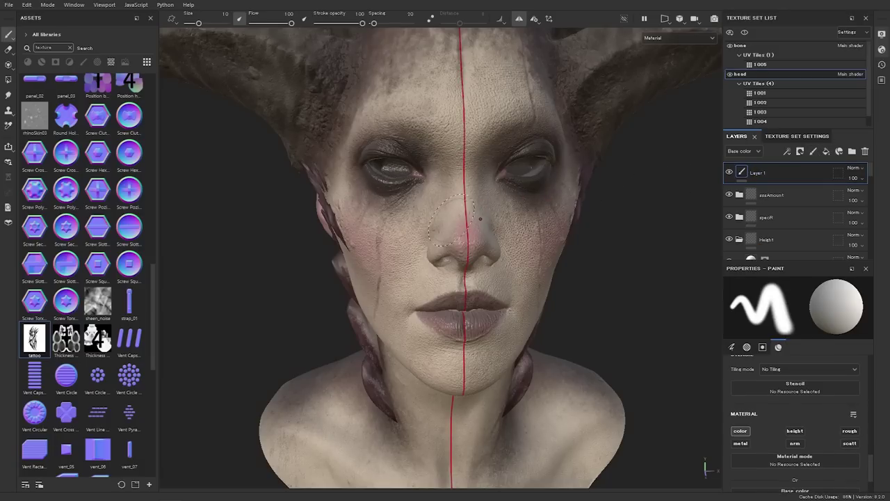
Paint a broad patch across the cheek below the eye with a brush of size 4.01 and base color B12525
right_click_drag(405, 209, 596, 267, "alt")
middle_click_drag(596, 267, 578, 263, "alt")
left_click_drag(400, 227, 455, 217, "alt")
right_click_drag(424, 212, 380, 196, "ctrl")
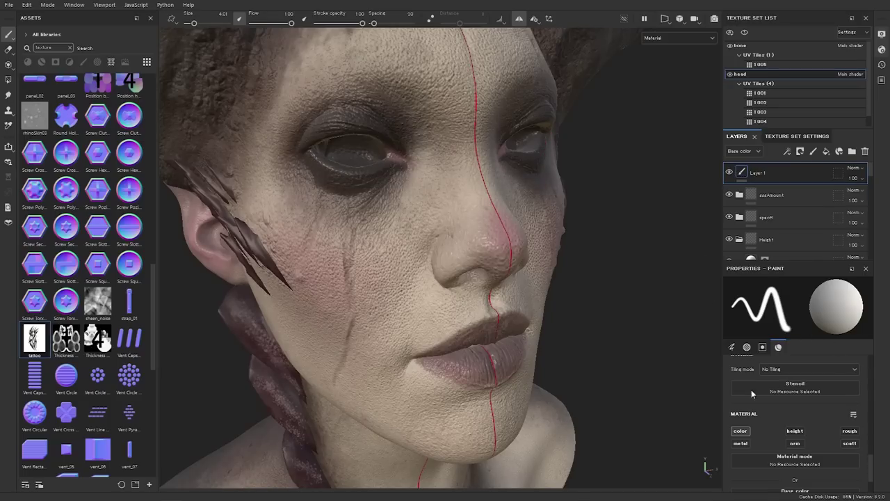
left_click_drag(872, 464, 869, 484)
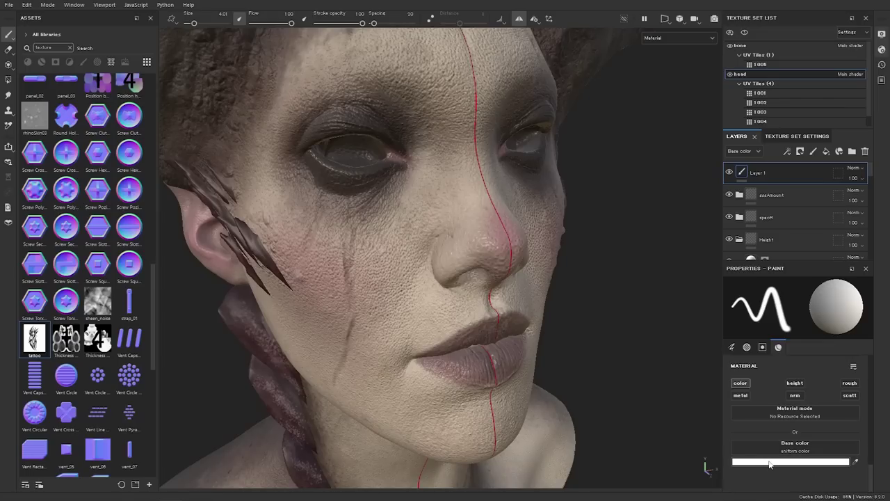
left_click(809, 467)
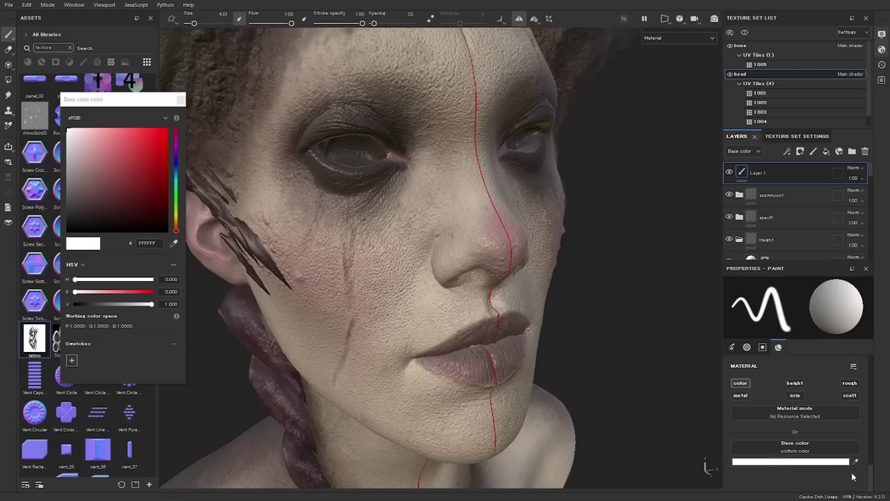
left_click(803, 466)
left_click(805, 466)
left_click(146, 160)
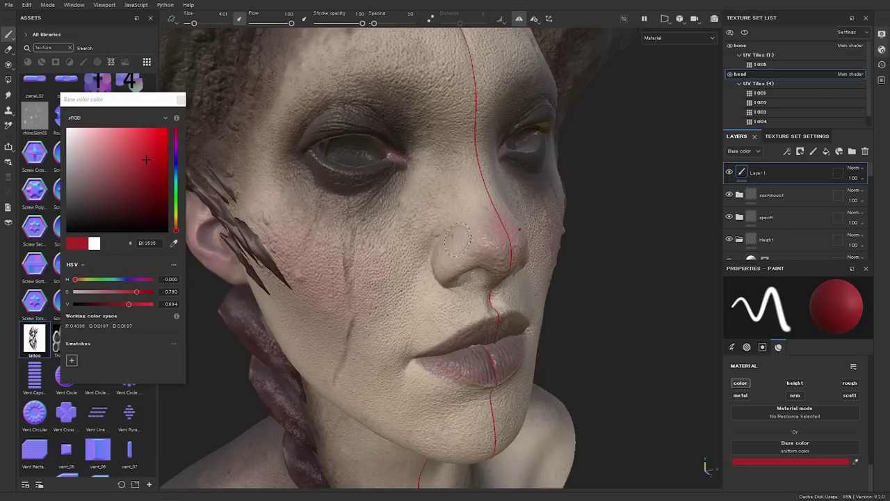
mouse_move(452, 240)
left_mouse_down()
mouse_move(368, 271)
mouse_move(299, 223)
mouse_move(369, 303)
mouse_move(306, 278)
mouse_move(278, 223)
mouse_move(274, 278)
left_mouse_up()
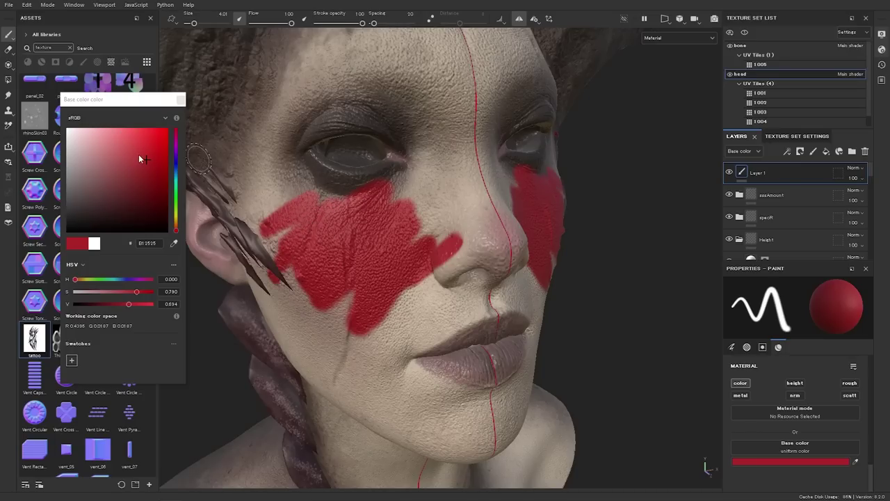
Sample the dark eye shadow and the skin beside it as base color, painting over the outer edge of the red cheek patch
left_click(174, 243)
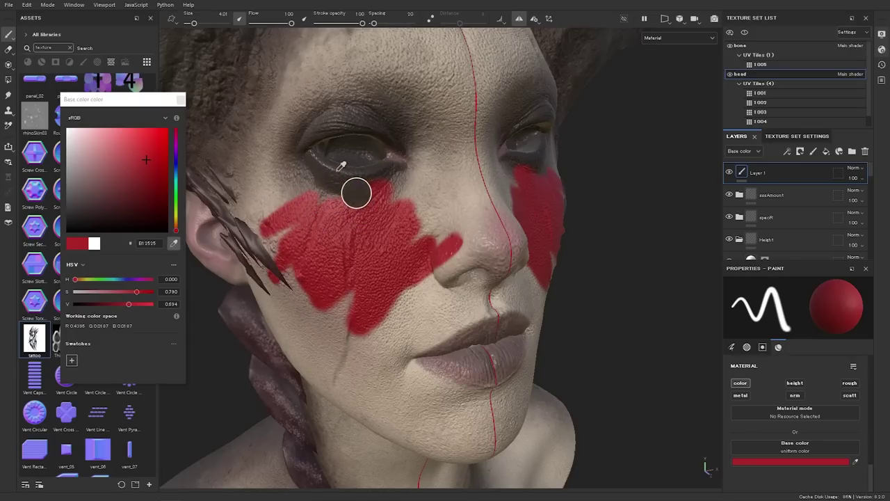
left_click(321, 167)
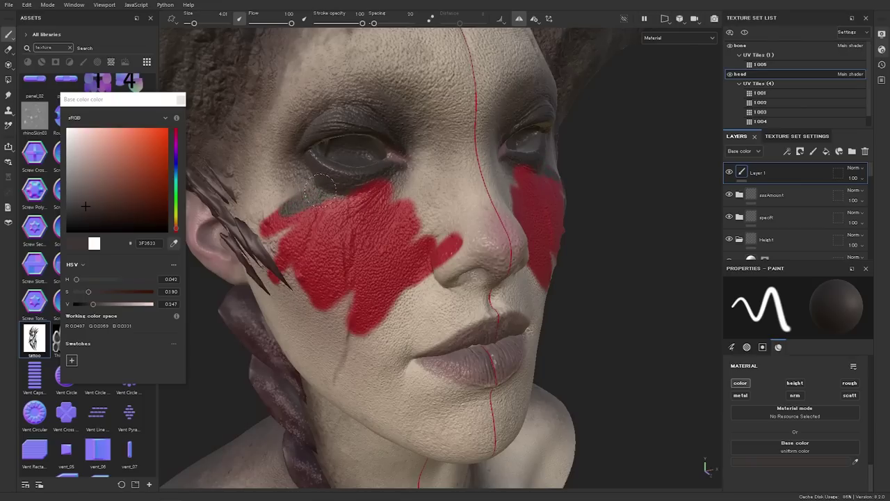
mouse_move(303, 197)
left_mouse_down()
mouse_move(271, 233)
mouse_move(303, 261)
mouse_move(284, 292)
left_mouse_up()
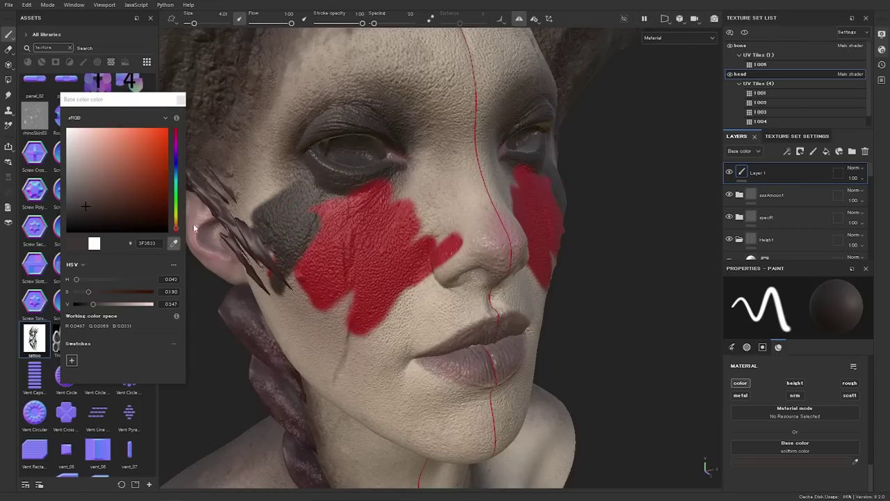
left_click(253, 186)
mouse_move(282, 198)
left_mouse_down()
mouse_move(259, 216)
mouse_move(252, 249)
mouse_move(271, 236)
left_mouse_up()
Sample further base colors from the face, including 988674, and paint over the inner and lower parts of the red cheek patch
key("p")
left_click(429, 195)
mouse_move(409, 229)
left_mouse_down()
mouse_move(413, 215)
mouse_move(387, 268)
mouse_move(450, 228)
mouse_move(427, 268)
mouse_move(451, 209)
left_mouse_up()
key("p")
left_click(462, 271)
left_click(503, 358)
mouse_move(414, 274)
left_mouse_down()
mouse_move(358, 341)
mouse_move(319, 263)
left_mouse_up()
key("p")
left_click(411, 243)
mouse_move(383, 233)
left_mouse_down()
mouse_move(292, 313)
mouse_move(324, 340)
mouse_move(347, 311)
left_mouse_up()
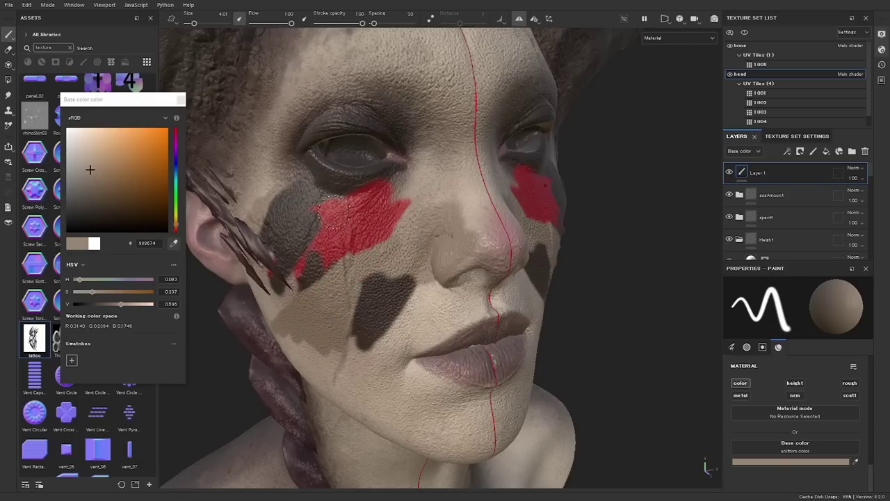
Paint along the top of the red patch with sampled color 5F5853, and sample base colors from the temple, forehead and cheek
key("p")
left_click(319, 189)
left_click_drag(298, 212, 397, 171)
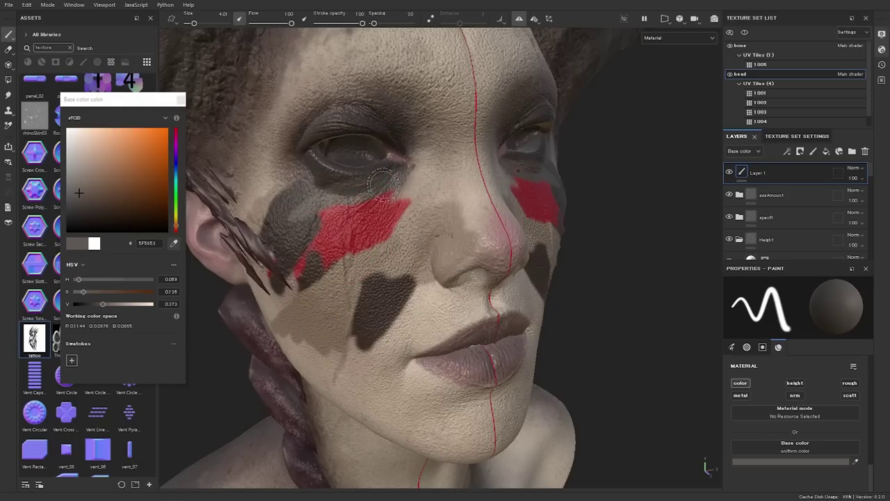
left_click(264, 183)
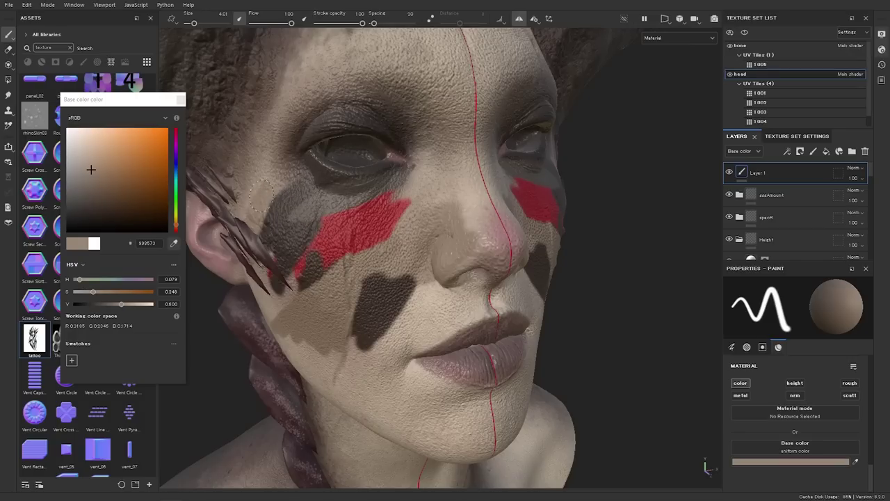
left_click(353, 80)
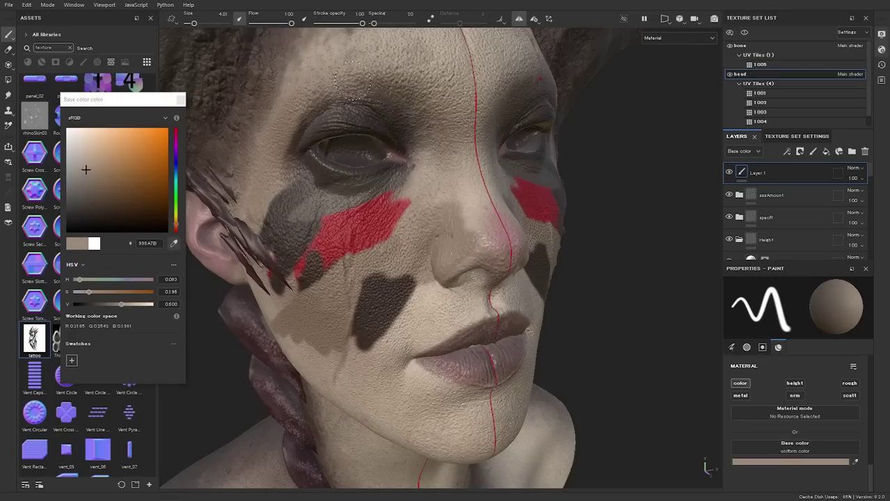
left_click(329, 188)
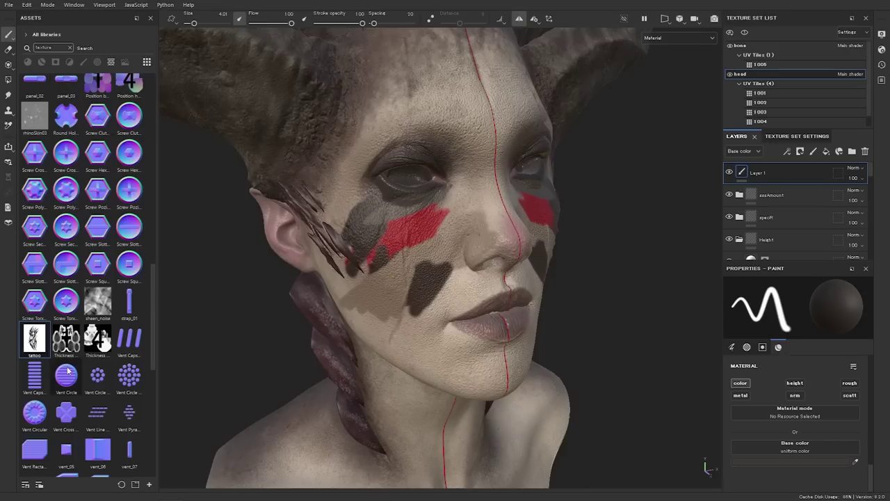
Add Circle Bump and one of its texture variants to the asset favorites
left_click_drag(153, 295, 163, 81)
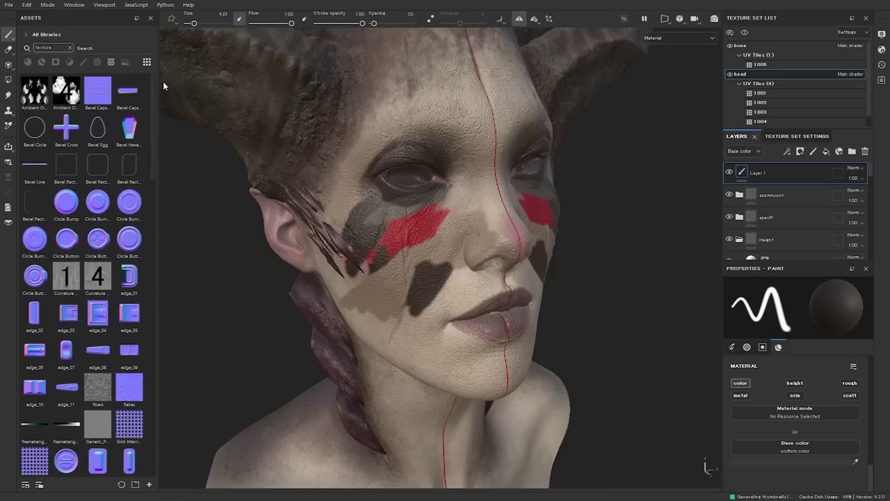
right_click(101, 202)
left_click(121, 272)
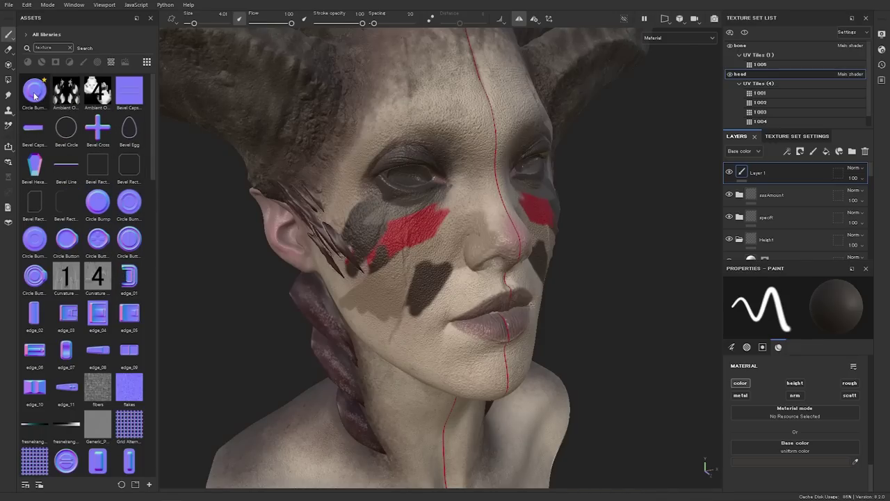
right_click(100, 203)
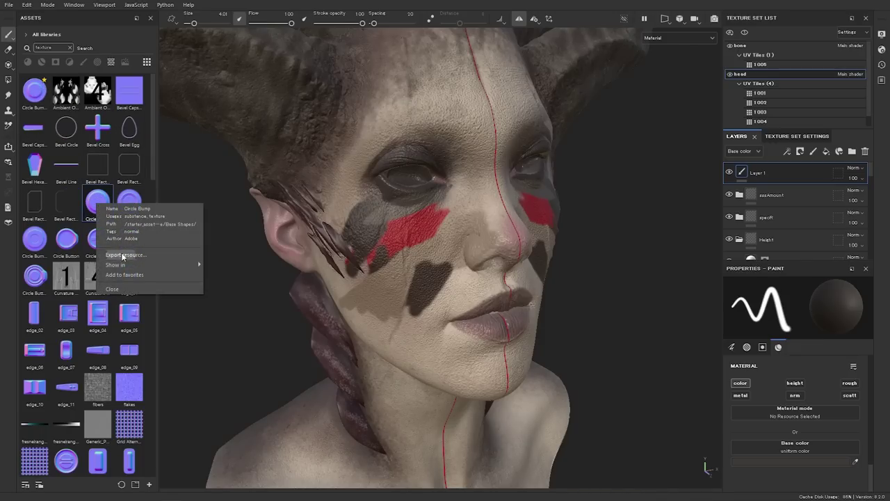
left_click(121, 275)
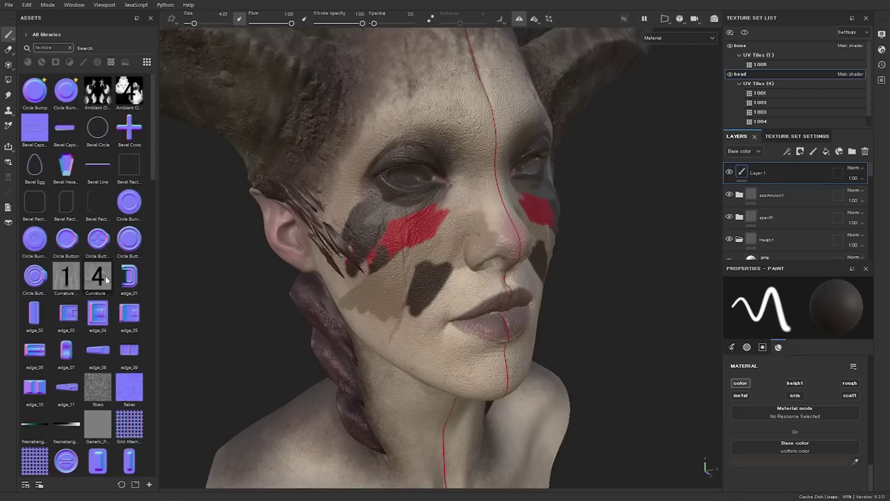
Add the edge_04 texture to the asset favorites and remove Circle Bump from them
right_click(99, 312)
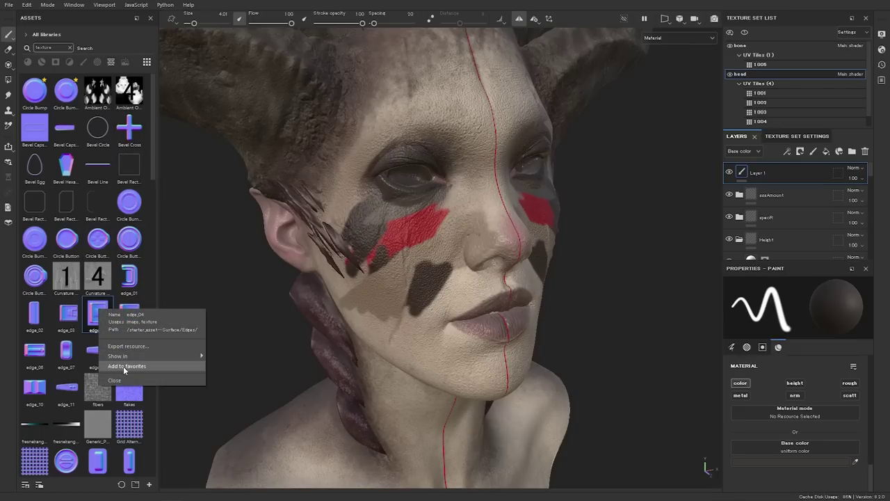
left_click(125, 366)
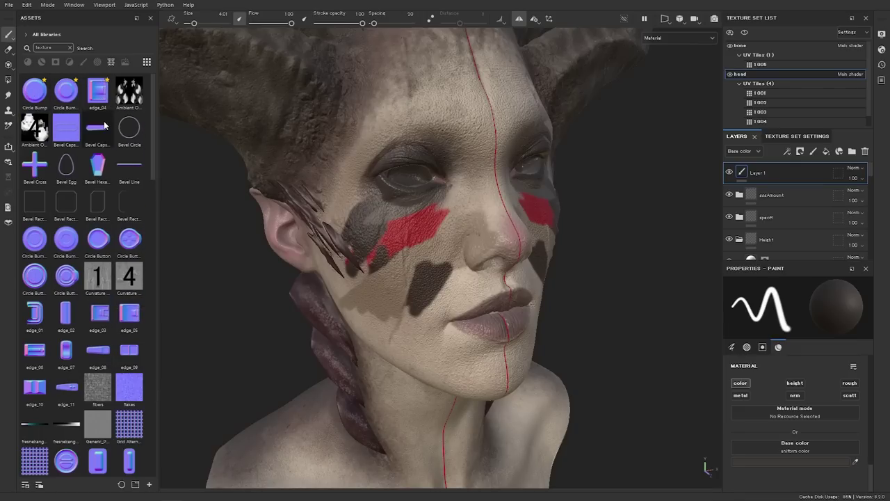
right_click(39, 94)
left_click(69, 163)
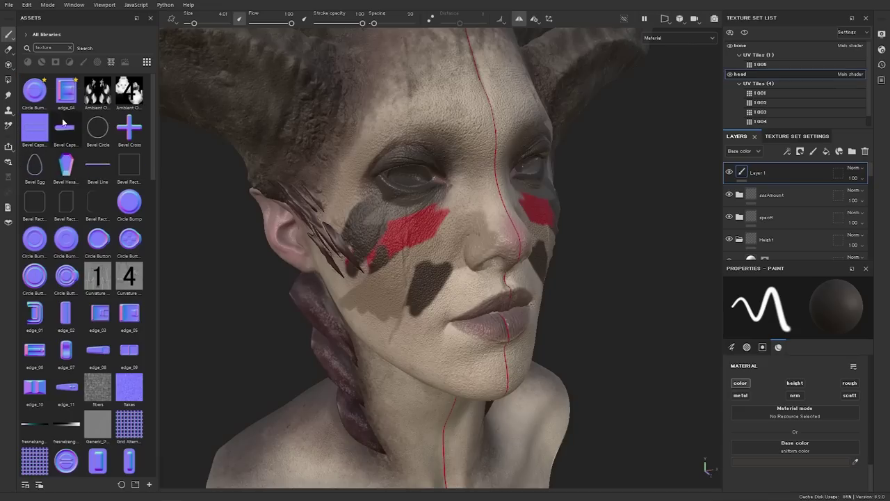
Remove the edge_04 texture and the remaining Circle Bump variant from the asset favorites
right_click(64, 92)
left_click(70, 155)
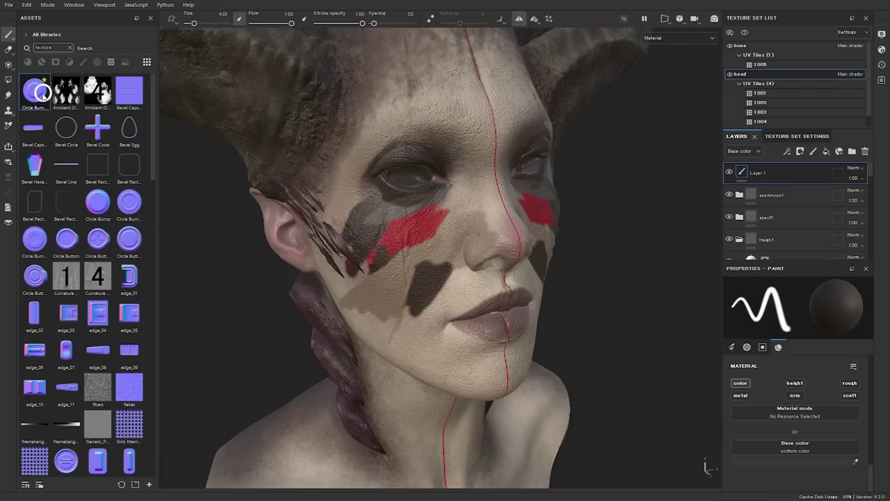
right_click(41, 96)
left_click(63, 159)
List only brushes in the asset library without the texture search, and select the favorite Dots Erased and Smooth brushes in turn
left_click(83, 62)
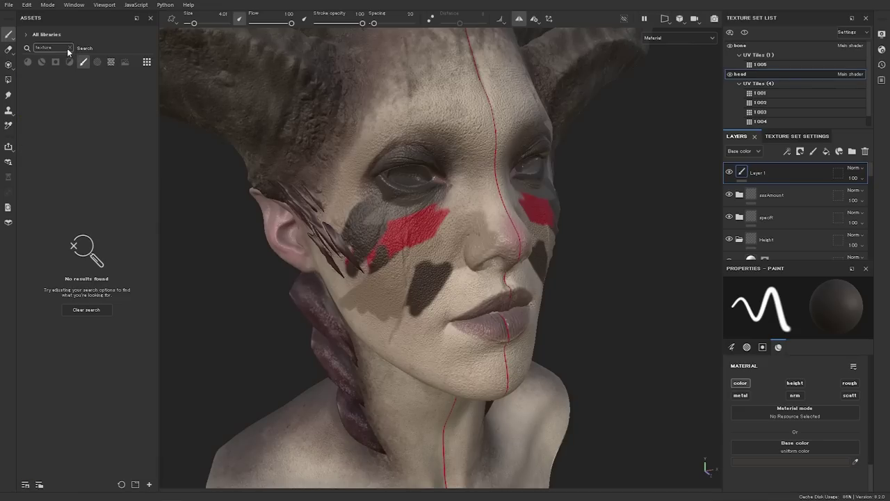
left_click(70, 47)
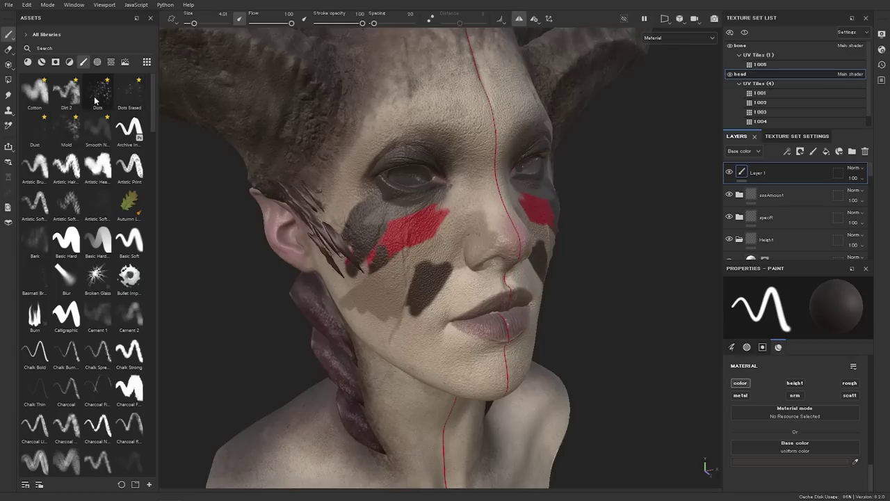
left_click(130, 97)
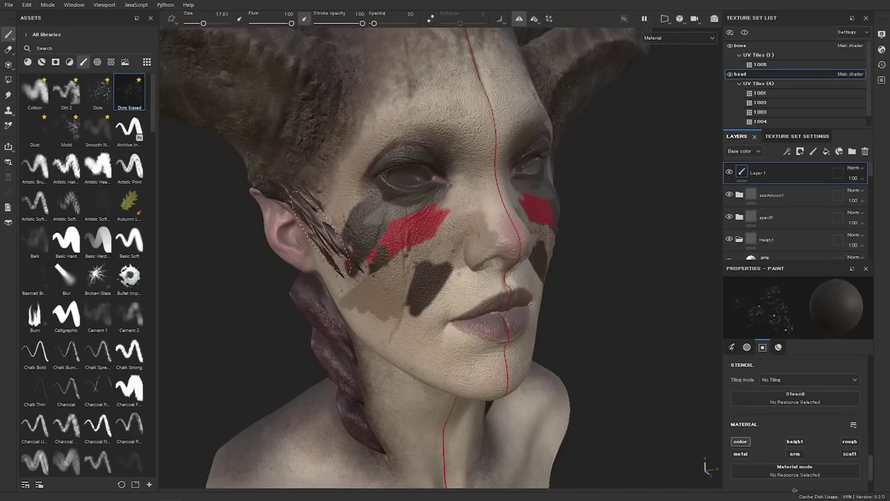
left_click(97, 130)
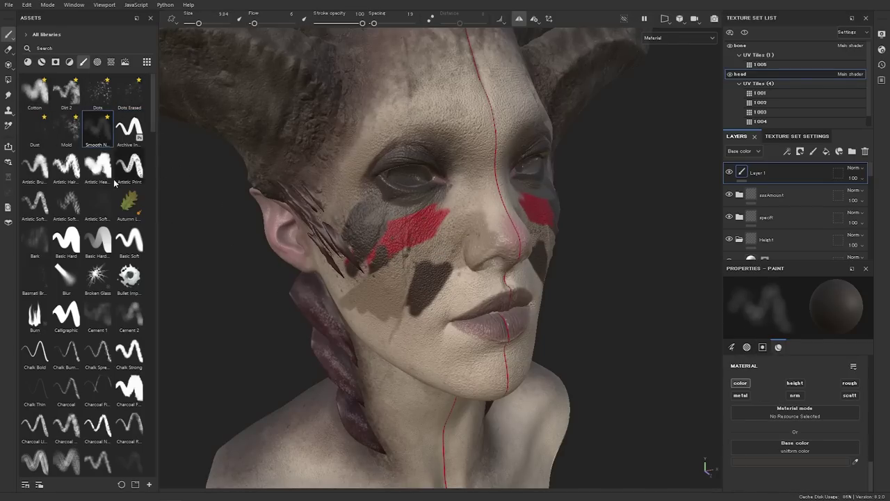
Resize the favorite Mold brush and paint over the red patch and the cheek below it
left_click(66, 128)
right_click_drag(398, 237, 368, 236, "ctrl")
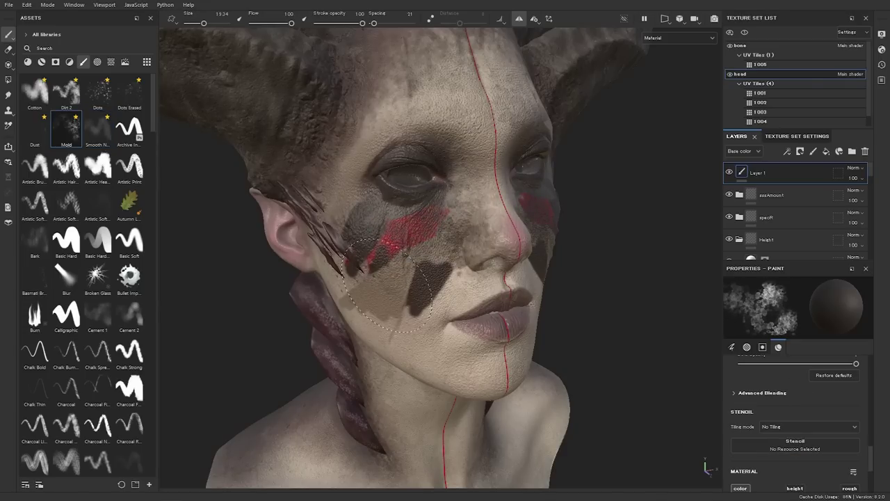
left_click_drag(398, 229, 355, 281)
Try the Dust brush on the dark patch beside the mouth, undo the strokes and resize the brush
left_click(33, 133)
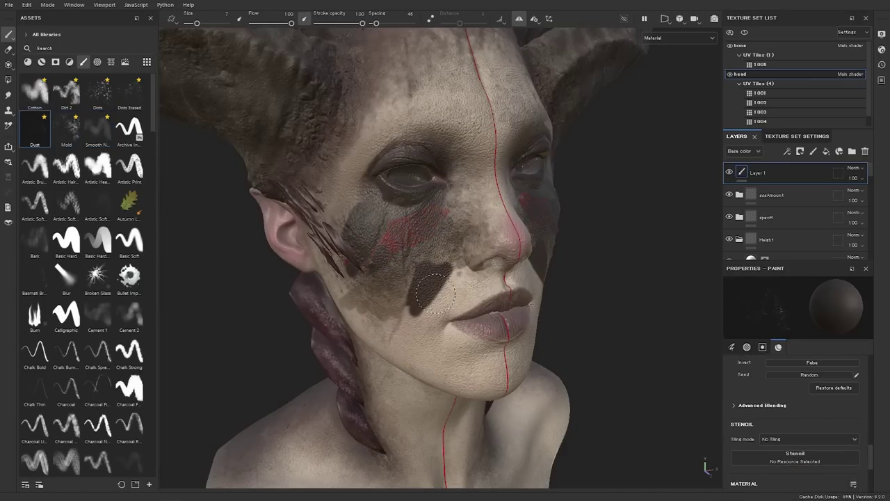
mouse_move(429, 270)
left_mouse_down()
mouse_move(446, 276)
mouse_move(457, 257)
left_mouse_up()
key("ctrl+z")
key("ctrl+z")
right_click_drag(433, 255, 454, 254, "ctrl")
Paint the eye area, cheek and forehead with the Mold brush at size 20, and reselect the Dust brush
left_click(66, 128)
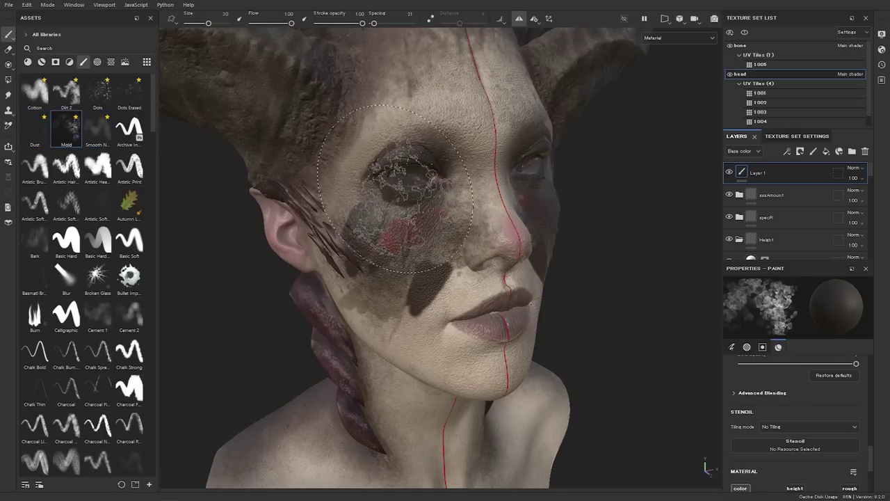
mouse_move(403, 193)
left_mouse_down()
mouse_move(438, 230)
mouse_move(445, 278)
mouse_move(358, 156)
mouse_move(410, 111)
left_mouse_up()
left_click(30, 126)
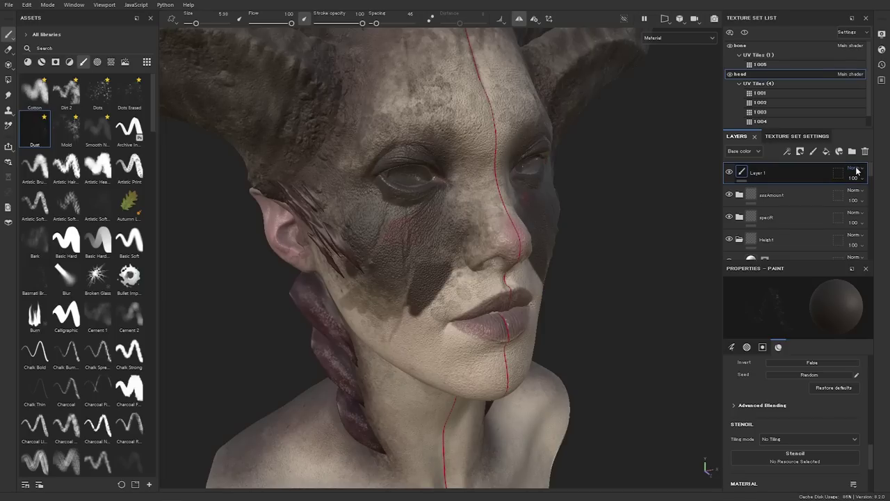
Set Layer 1's base color blending mode to Multiply and switch the layer stack to the Metallic channel for comparison
left_click(854, 169)
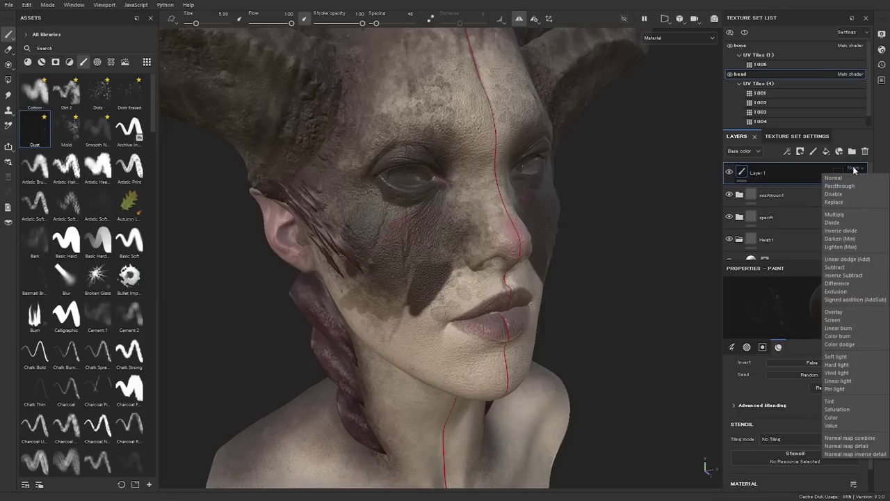
left_click(840, 213)
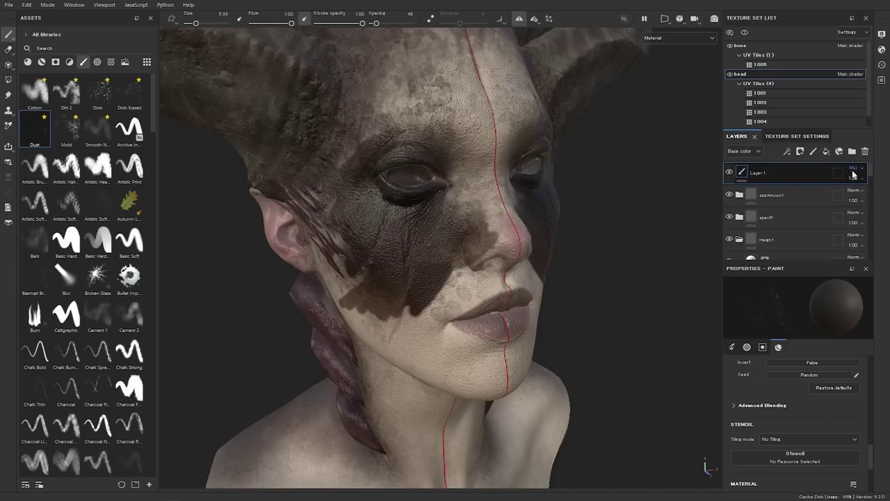
left_click(744, 151)
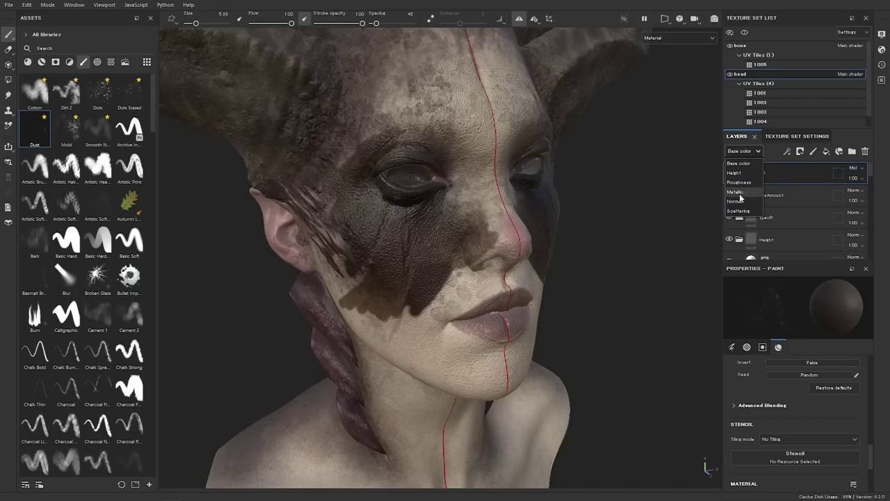
left_click(739, 193)
Return to the Base color channel and apply Layer 1's Multiply blending mode to all channels
left_click(746, 151)
left_click(744, 163)
left_click(743, 152)
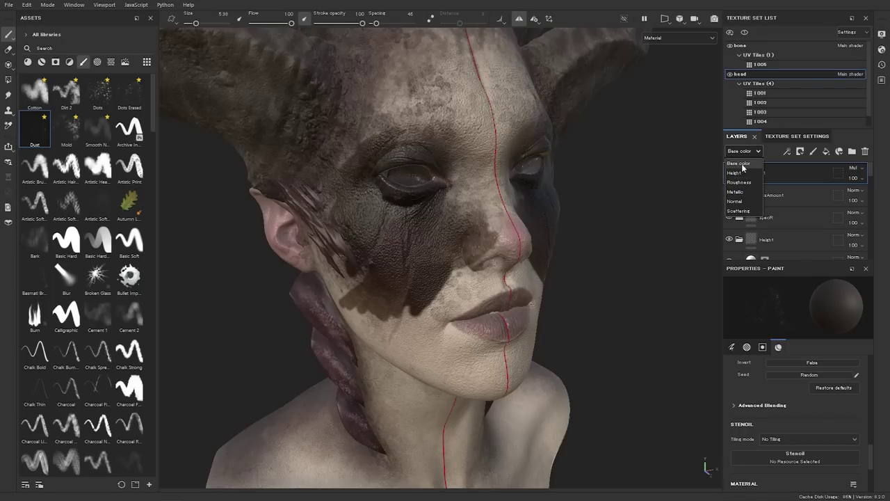
left_click(741, 165)
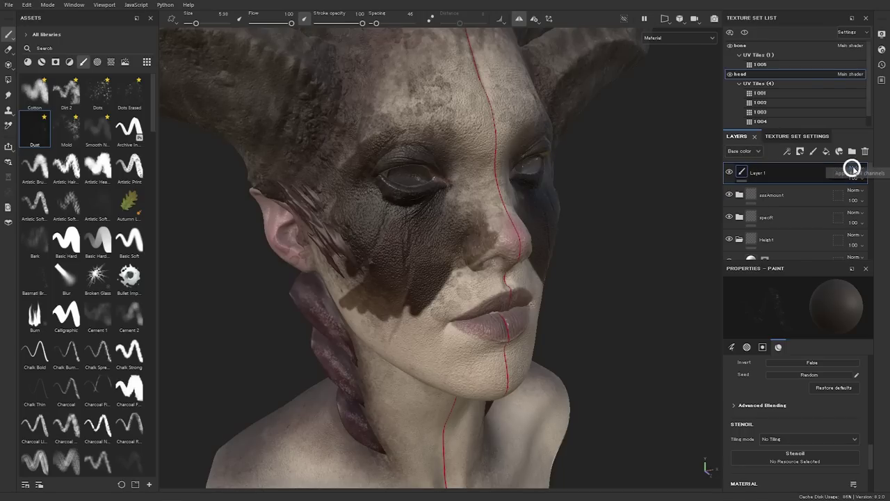
left_click(832, 178)
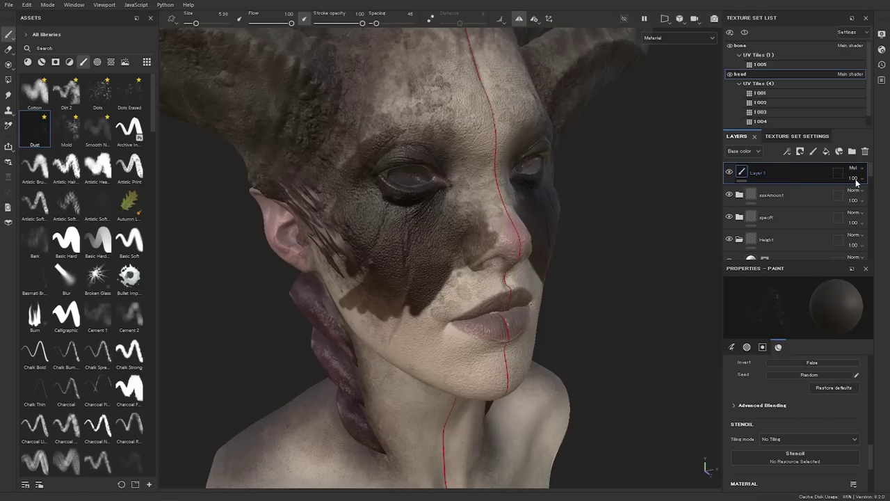
Lower Layer 1's base color opacity to 51 and show the Roughness channel for comparison
left_click(852, 178)
left_click_drag(882, 195, 862, 195)
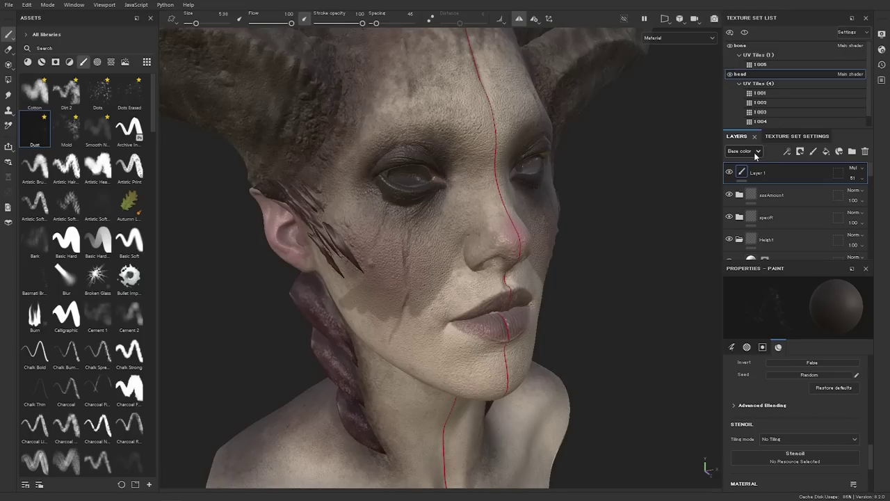
left_click(754, 152)
left_click(745, 183)
Apply Layer 1's base color opacity to all channels, check it in the Roughness channel and return to Base color
left_click(744, 152)
left_click(741, 162)
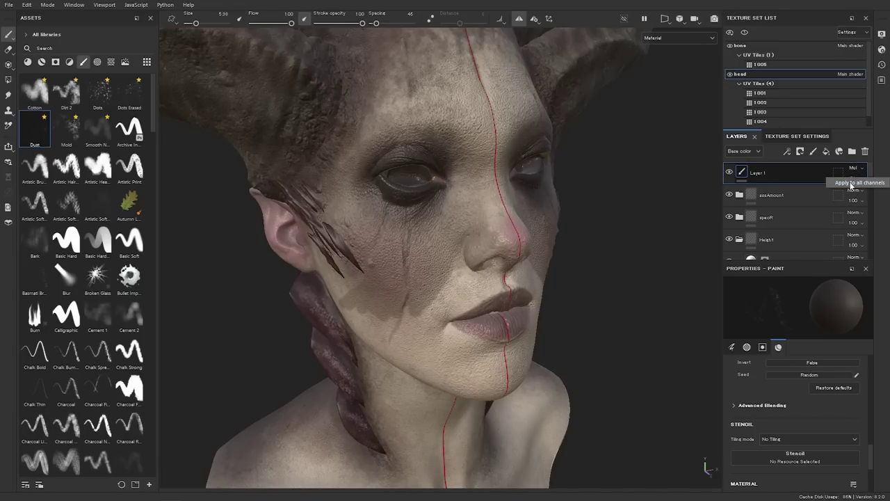
left_click(847, 185)
left_click(756, 153)
left_click(742, 179)
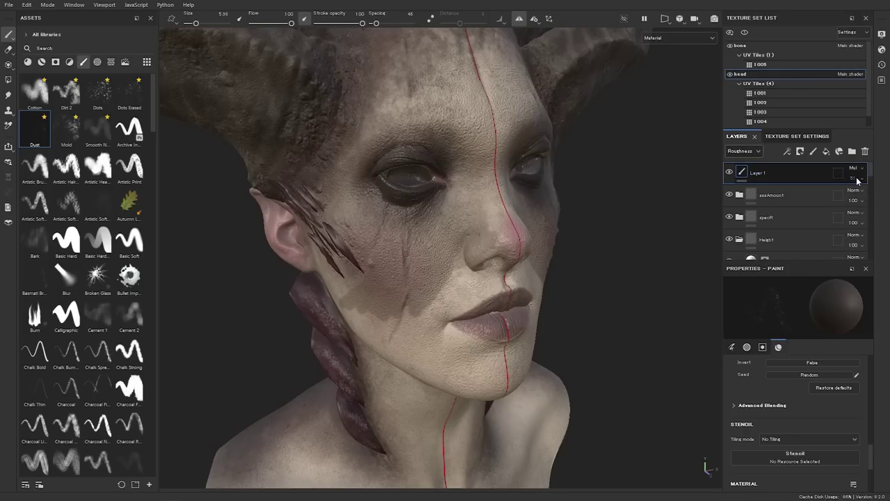
left_click(743, 151)
left_click(744, 161)
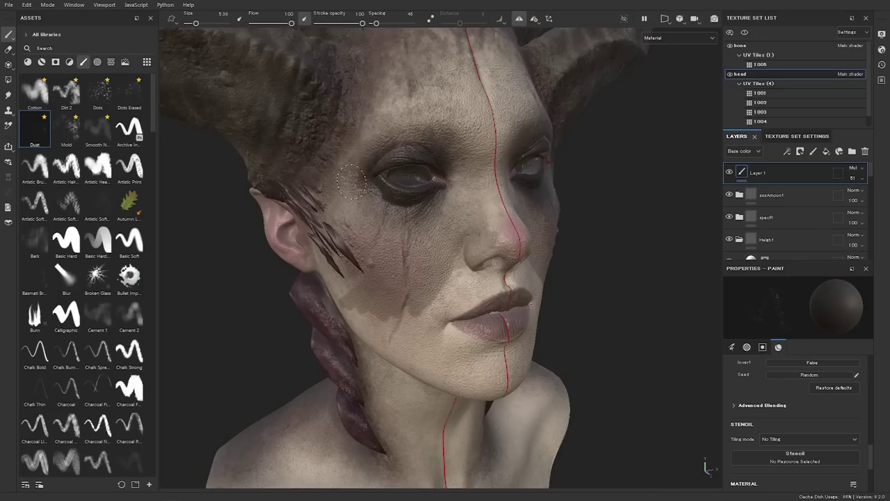
left_click(30, 5)
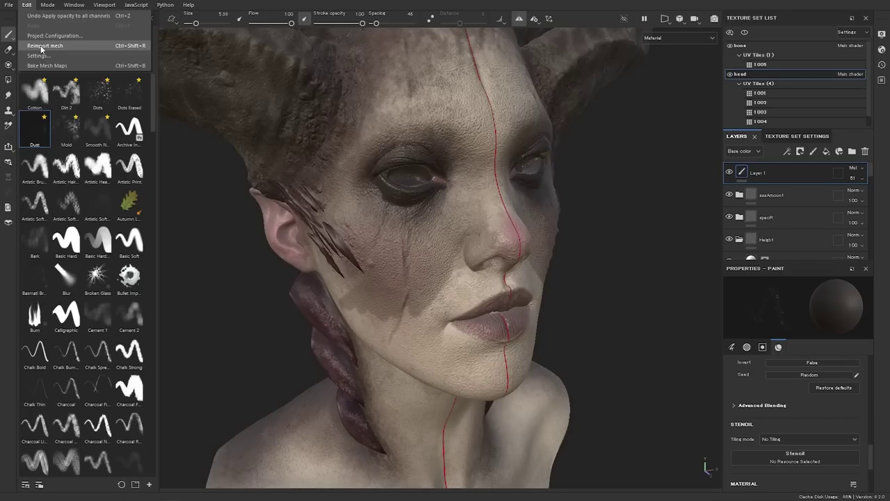
left_click(229, 277)
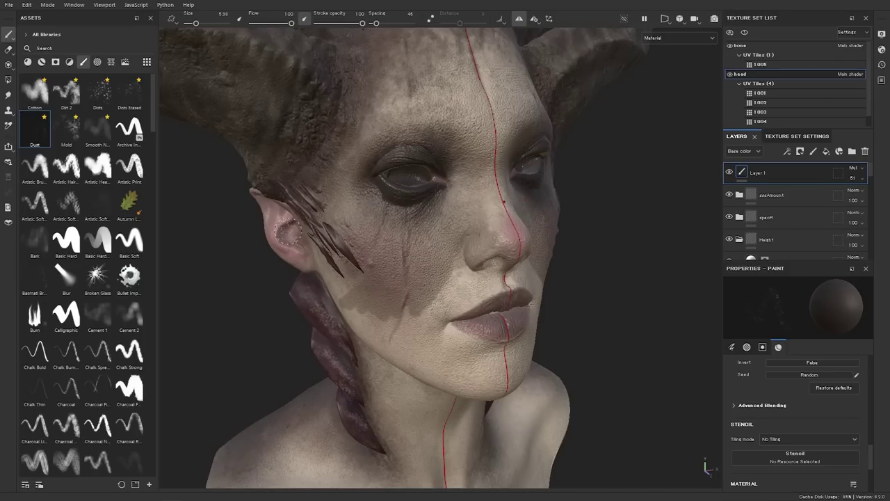
left_click(28, 6)
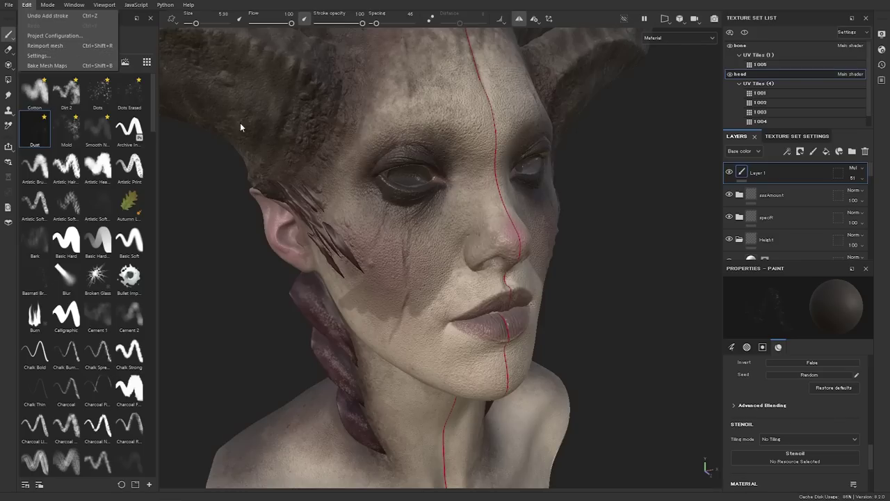
left_click(545, 202)
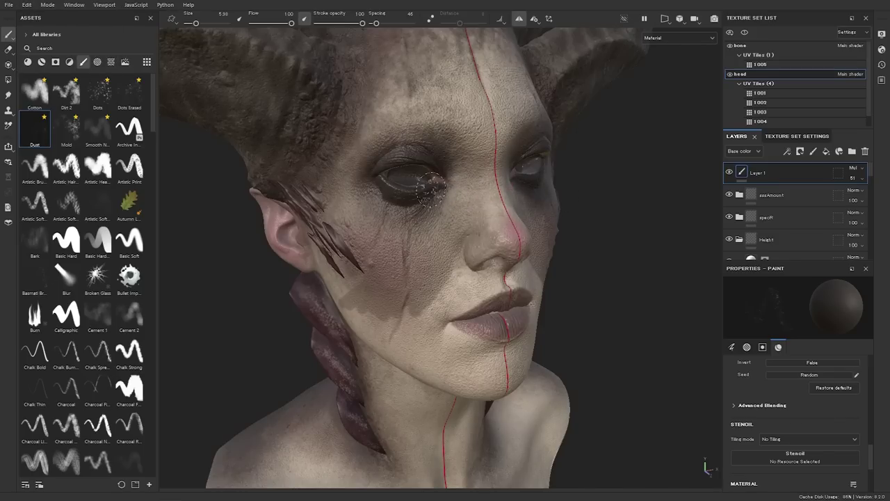
Open the project configuration to view its settings and close it without changes
left_click(27, 6)
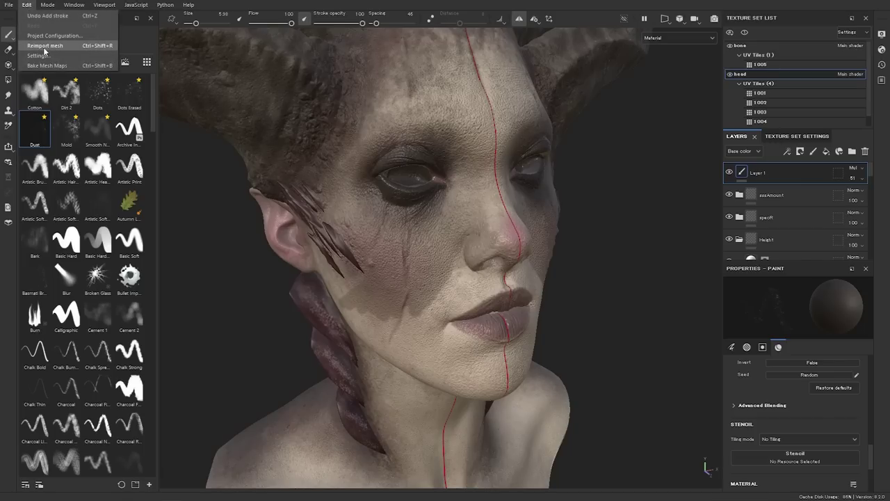
left_click(49, 40)
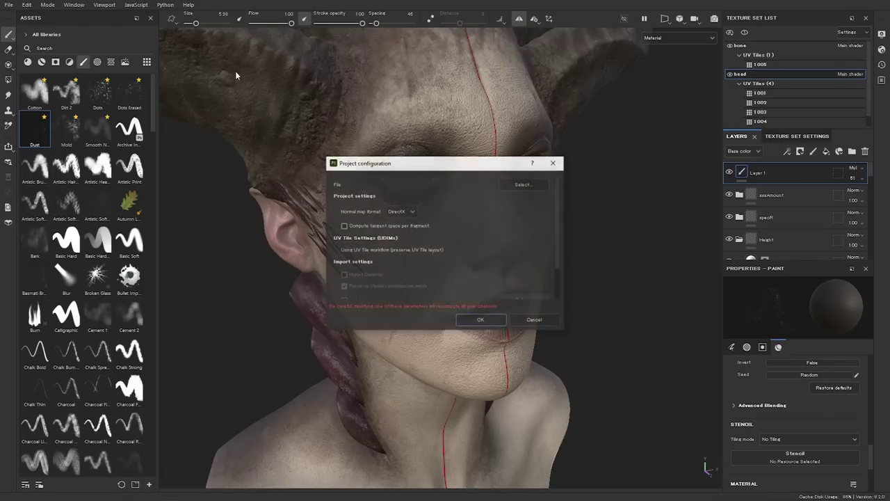
left_click(554, 162)
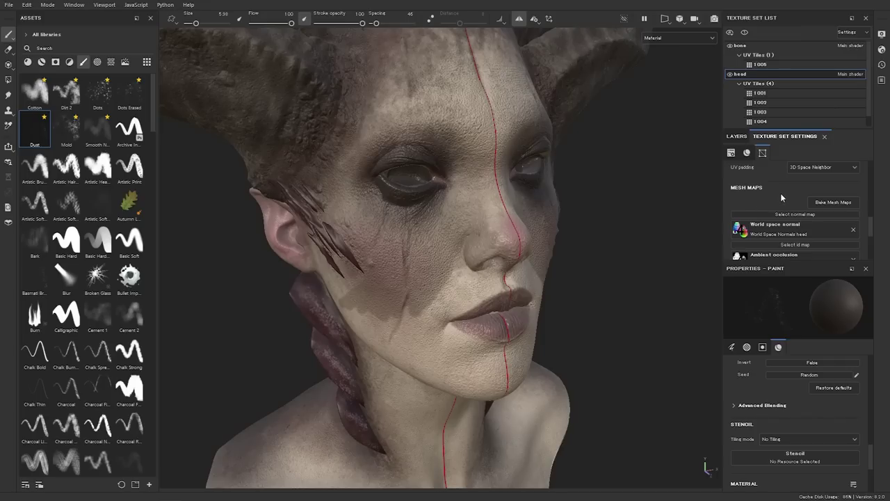
Open the mesh map baking settings for the head, include the Height map and exclude it again
left_click(827, 202)
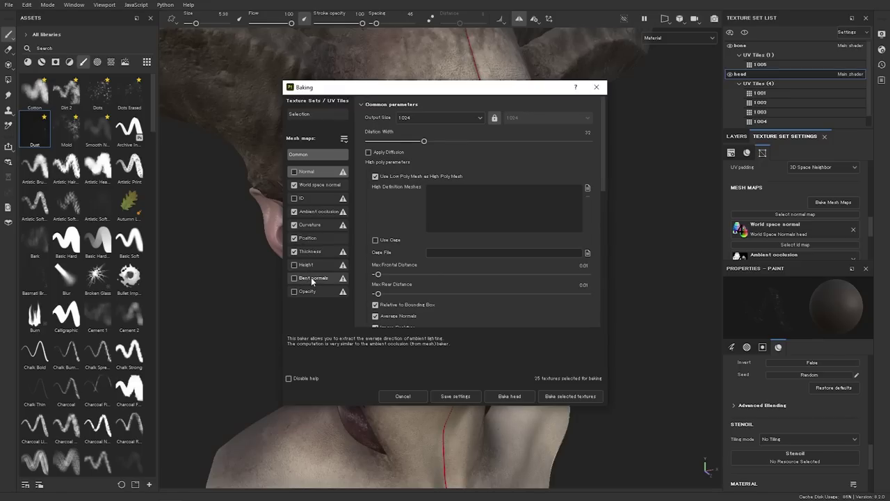
left_click(294, 265)
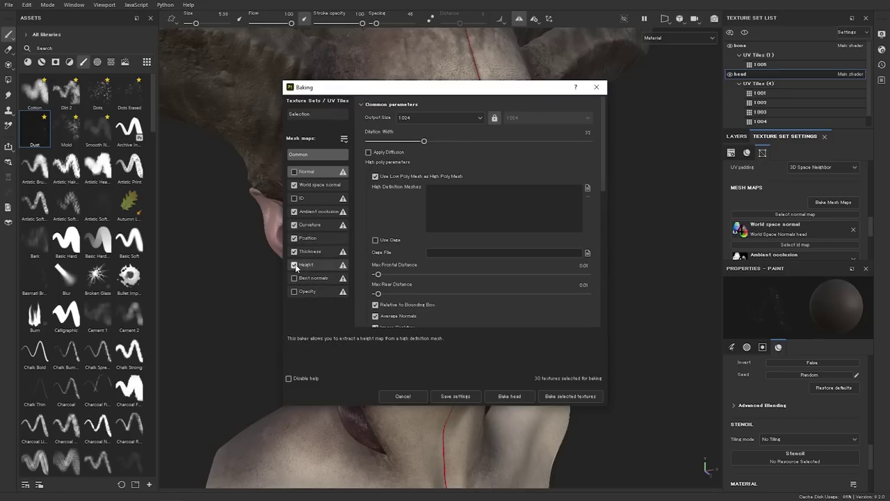
left_click(295, 265)
Examine the baker parameters of the Height, Bent normals and Opacity maps, and close the baking settings without baking
left_click(316, 263)
left_click(311, 279)
left_click(312, 288)
left_click(314, 279)
left_click(316, 266)
left_click(314, 278)
left_click(313, 289)
left_click(314, 275)
left_click(311, 288)
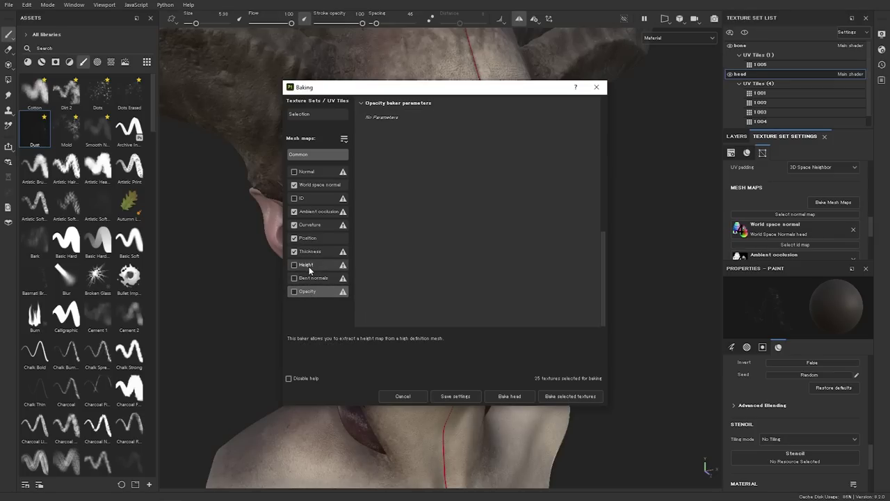
left_click(596, 88)
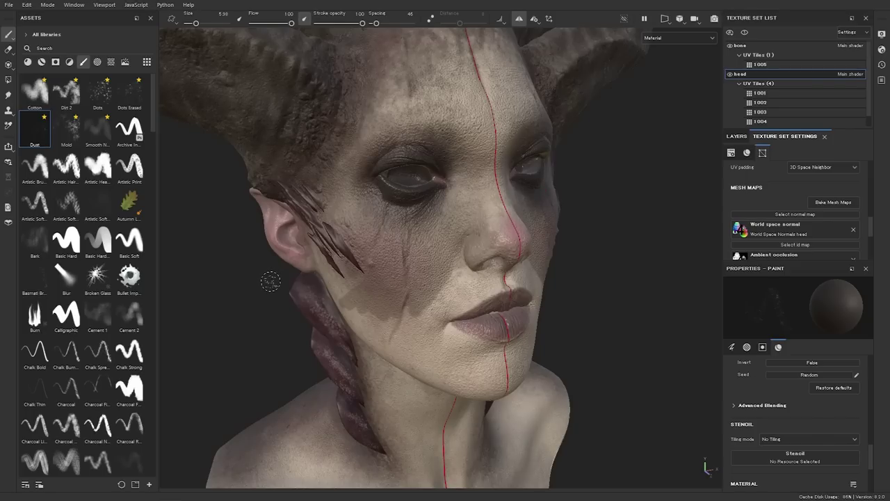
Open the display settings and examine the Activate Temporal Anti-Aliasing option and its description
scroll(275, 259, "up", 4)
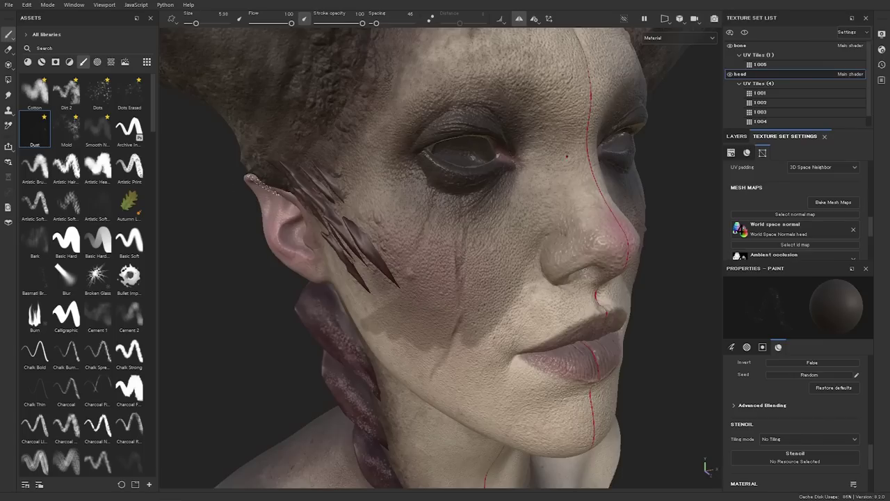
mouse_move(514, 263)
left_mouse_down("alt")
mouse_move(418, 248)
mouse_move(475, 261)
left_mouse_up("alt")
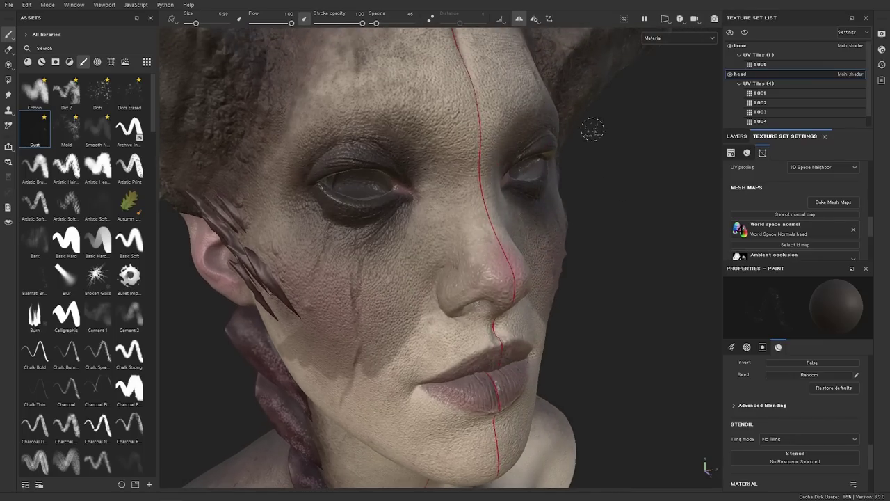
left_click(883, 36)
left_click_drag(869, 111, 868, 204)
left_click(760, 219)
left_click(758, 221)
left_click(758, 220)
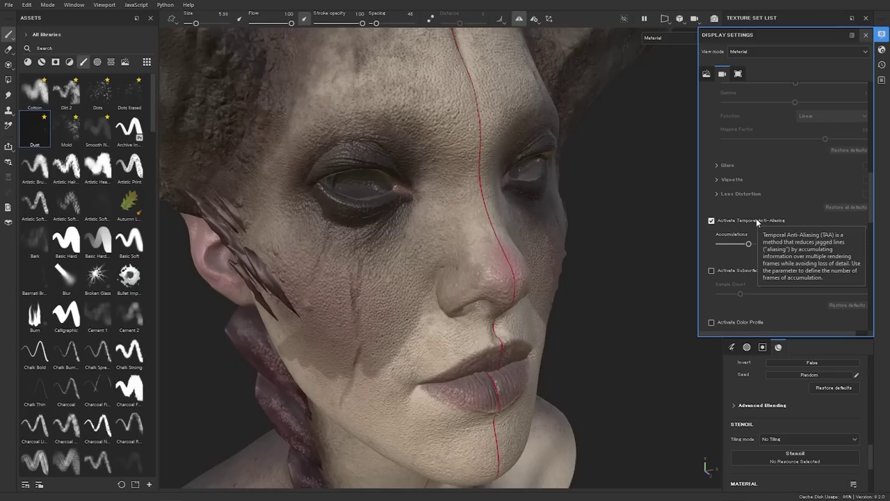
left_click(756, 218)
left_click(757, 219)
Compare the edges around the pointed ear with temporal anti-aliasing off and on, leaving it on
left_click_drag(302, 246, 346, 237, "alt")
mouse_move(346, 237)
right_mouse_down("alt")
mouse_move(640, 362)
mouse_move(587, 328)
mouse_move(579, 333)
right_mouse_up("alt")
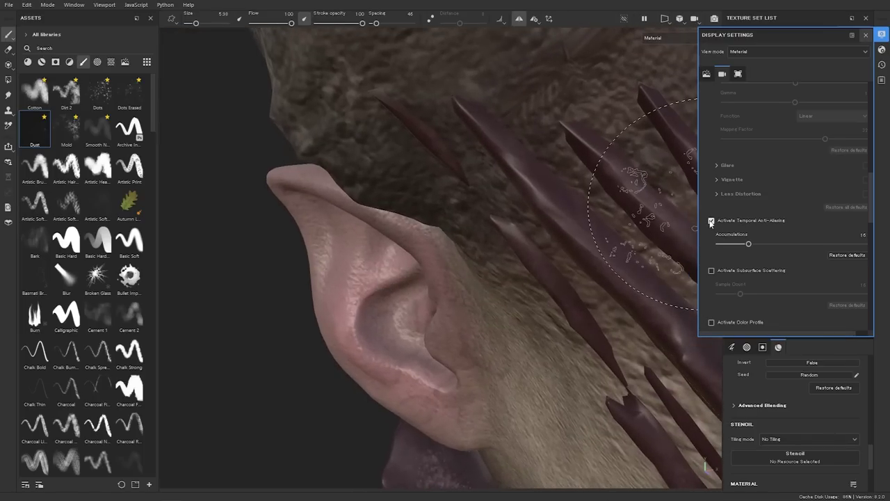
left_click(709, 221)
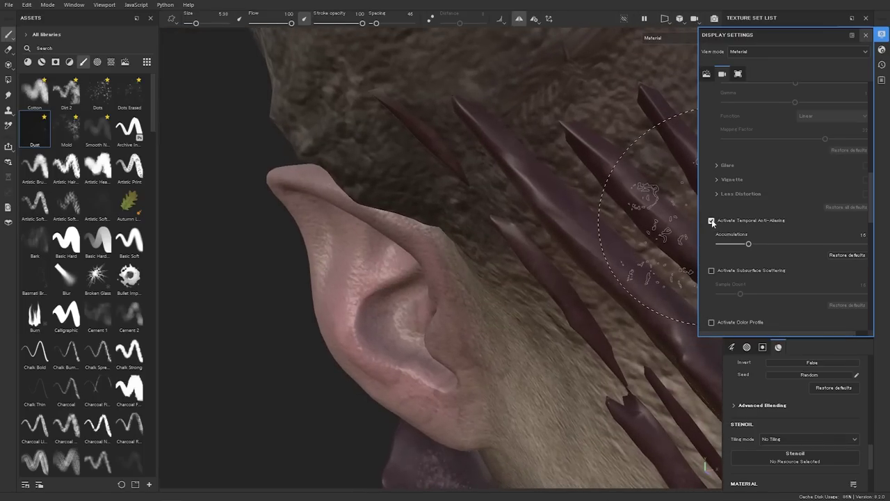
left_click(714, 220)
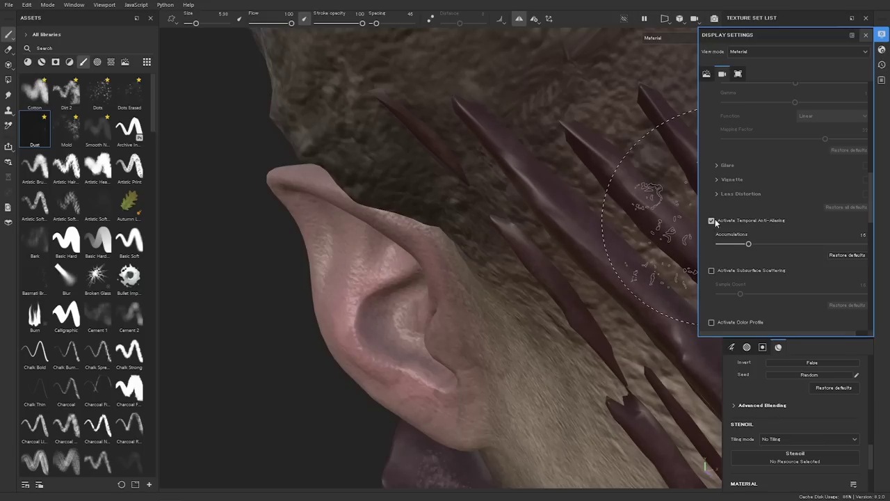
left_click(711, 220)
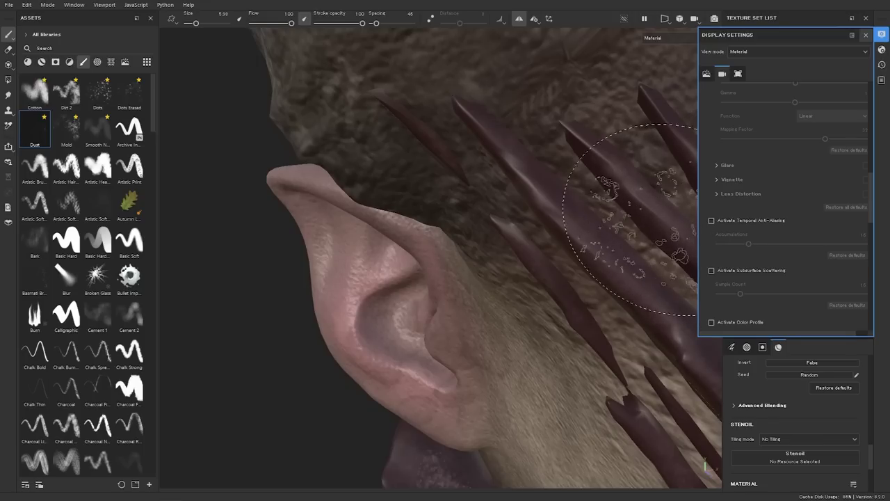
left_click(712, 220)
Examine the whole horned bust from the front with temporal anti-aliasing active
left_click_drag(536, 252, 402, 246, "alt")
right_click_drag(584, 292, 421, 192, "alt")
right_click_drag(565, 245, 531, 220, "alt")
middle_click_drag(531, 221, 443, 211, "alt")
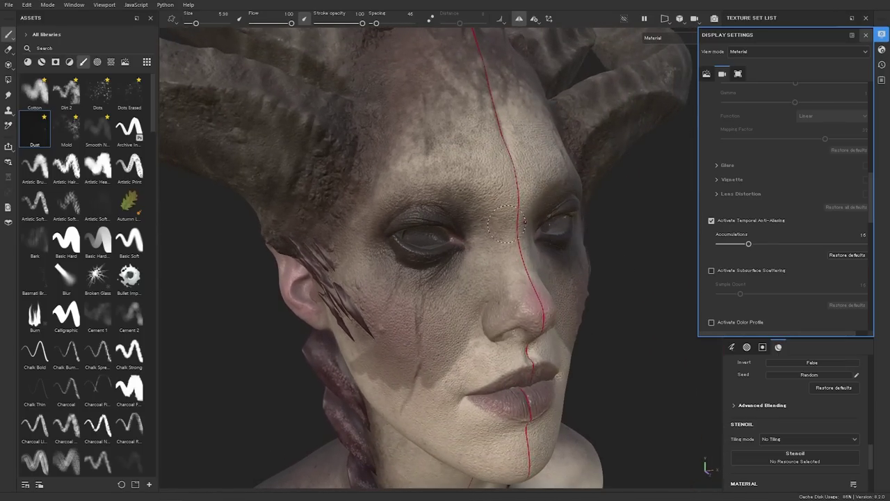
left_click_drag(424, 320, 354, 172, "alt")
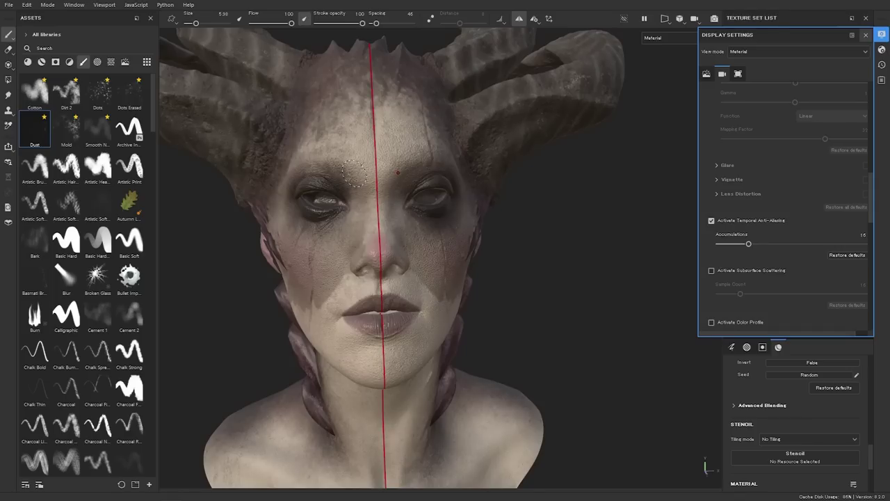